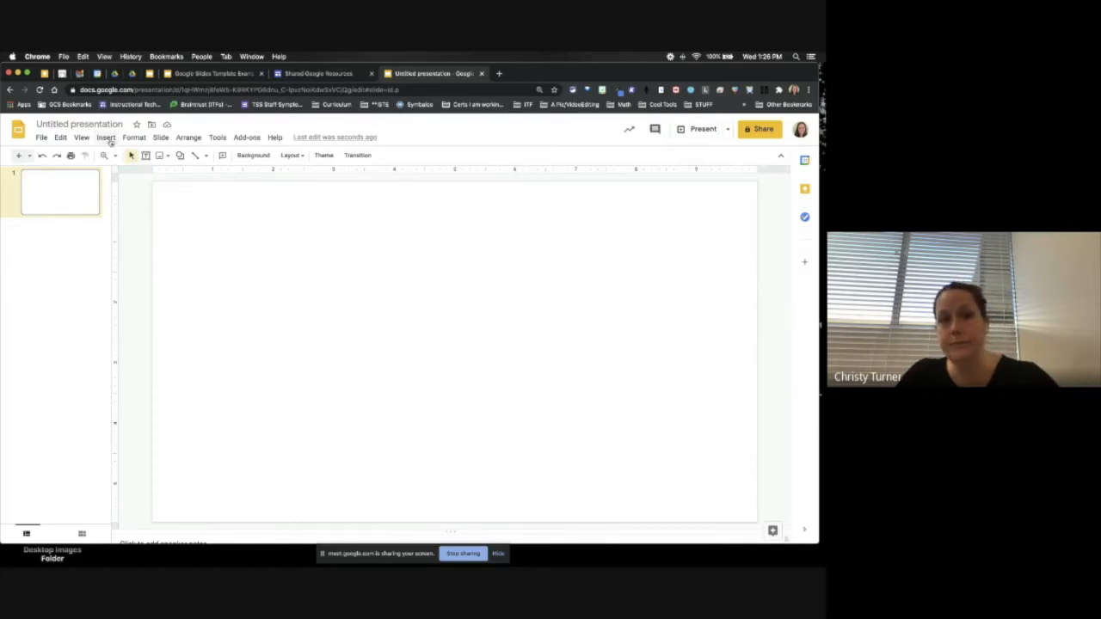
pyautogui.click(106, 138)
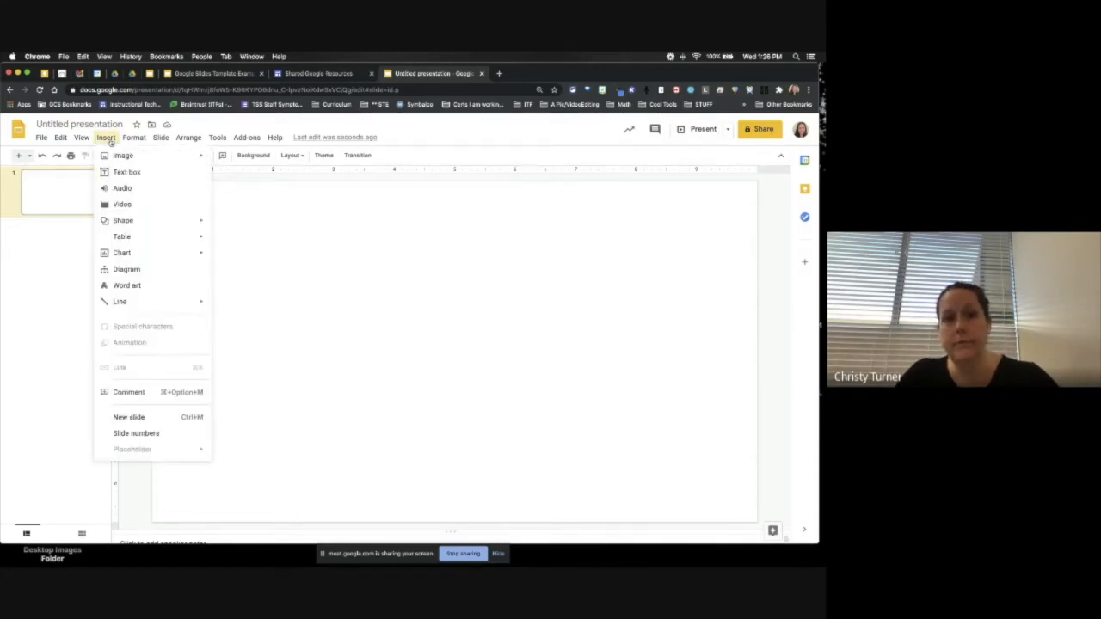
pyautogui.moveTo(116, 158)
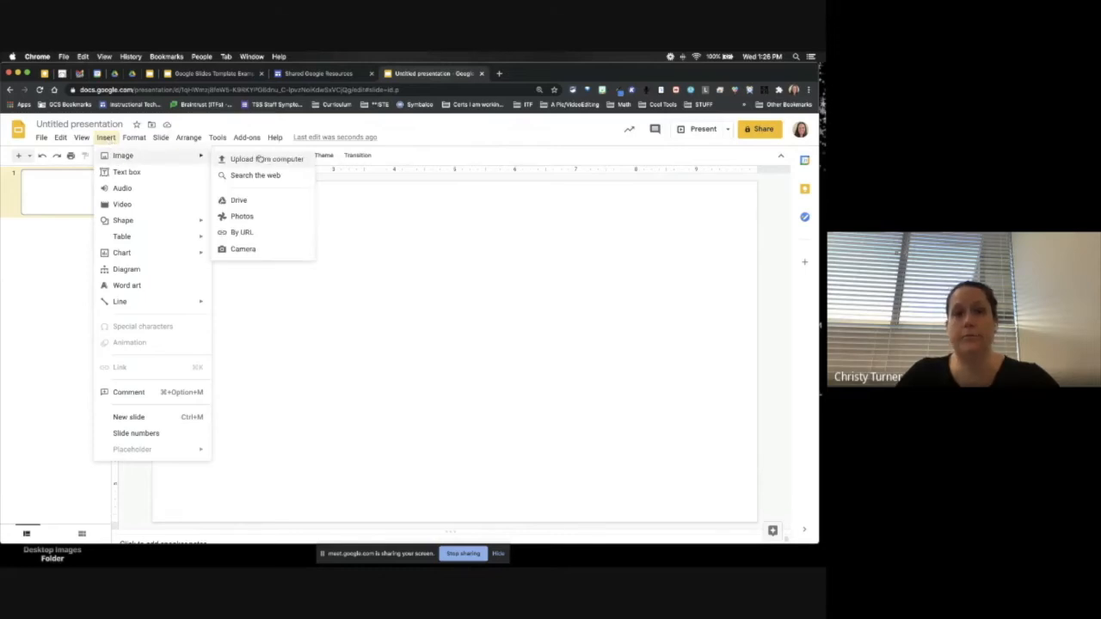
pyautogui.click(336, 275)
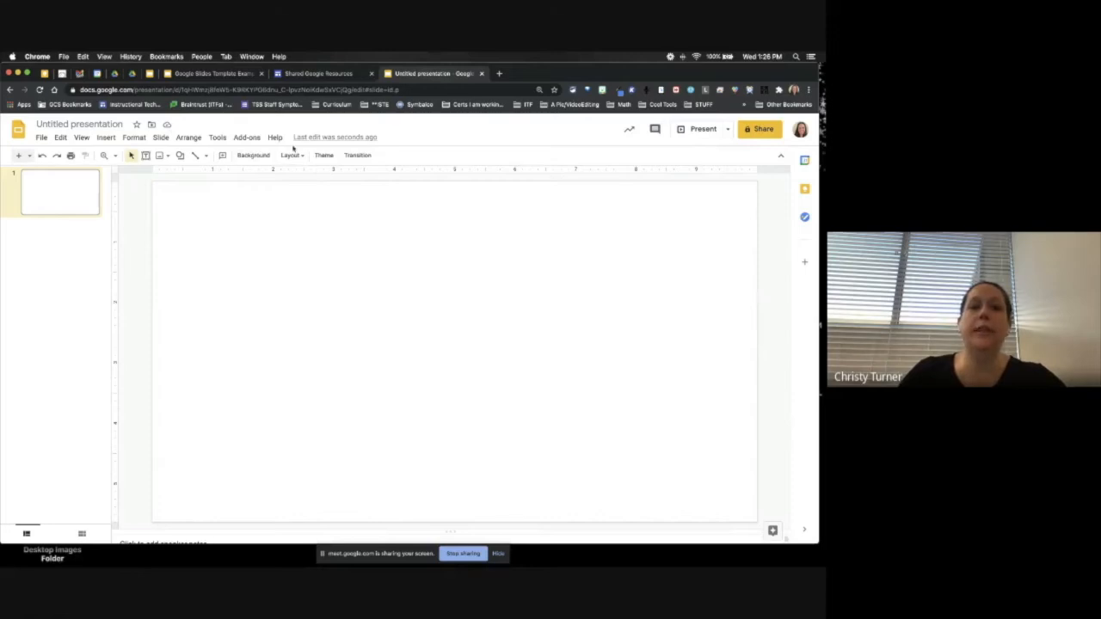
# Step: Search Google Images for "blue background" to find a background image for the first slide
pyautogui.click(254, 156)
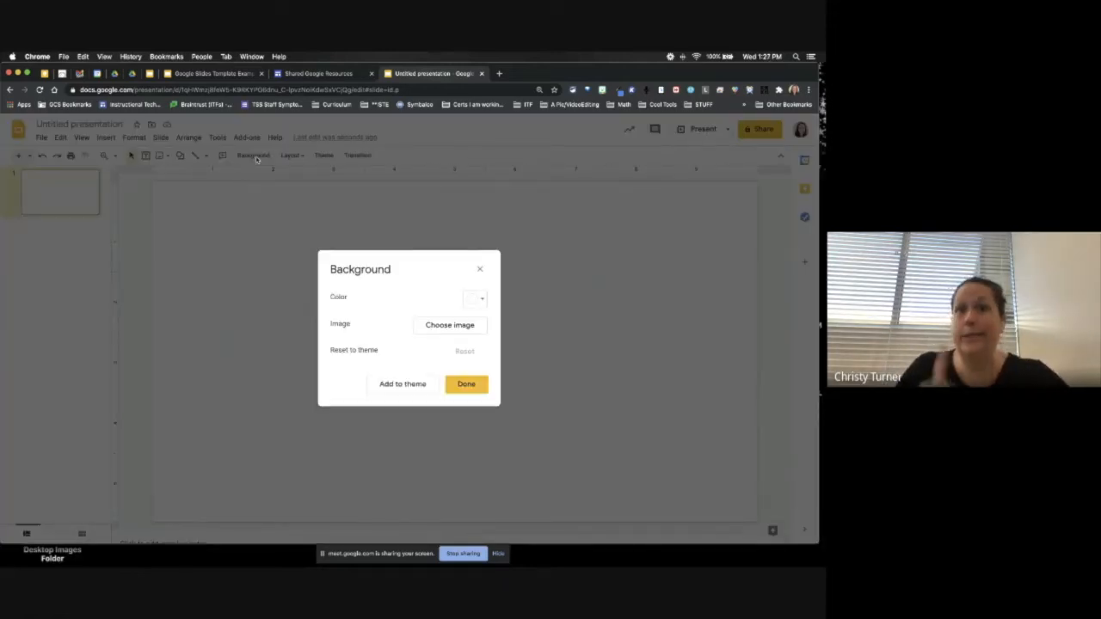
pyautogui.click(457, 327)
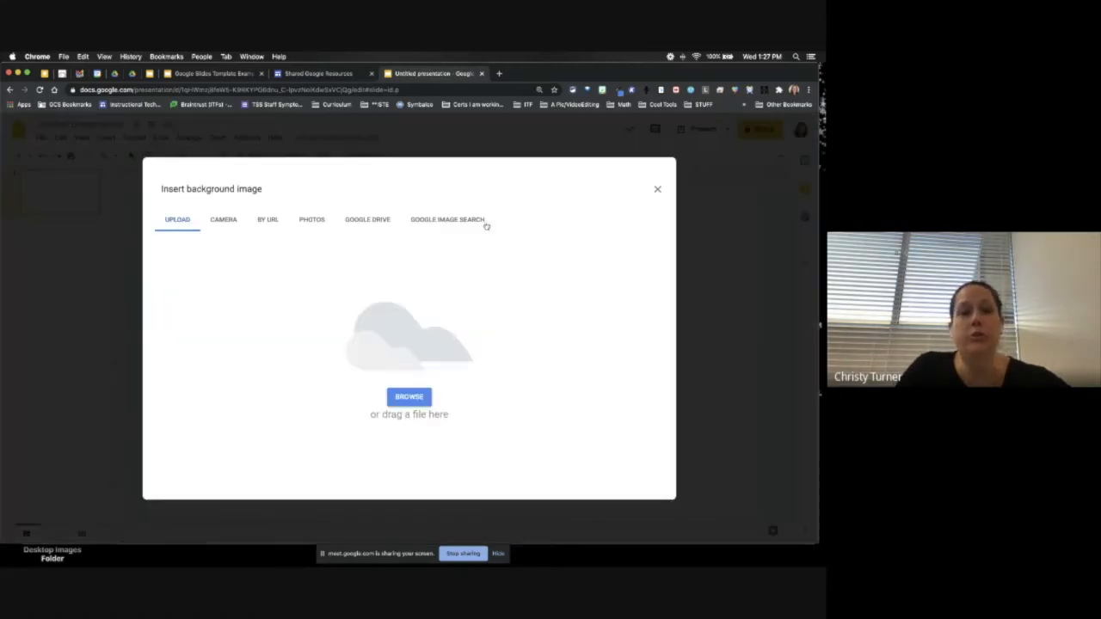
pyautogui.click(433, 221)
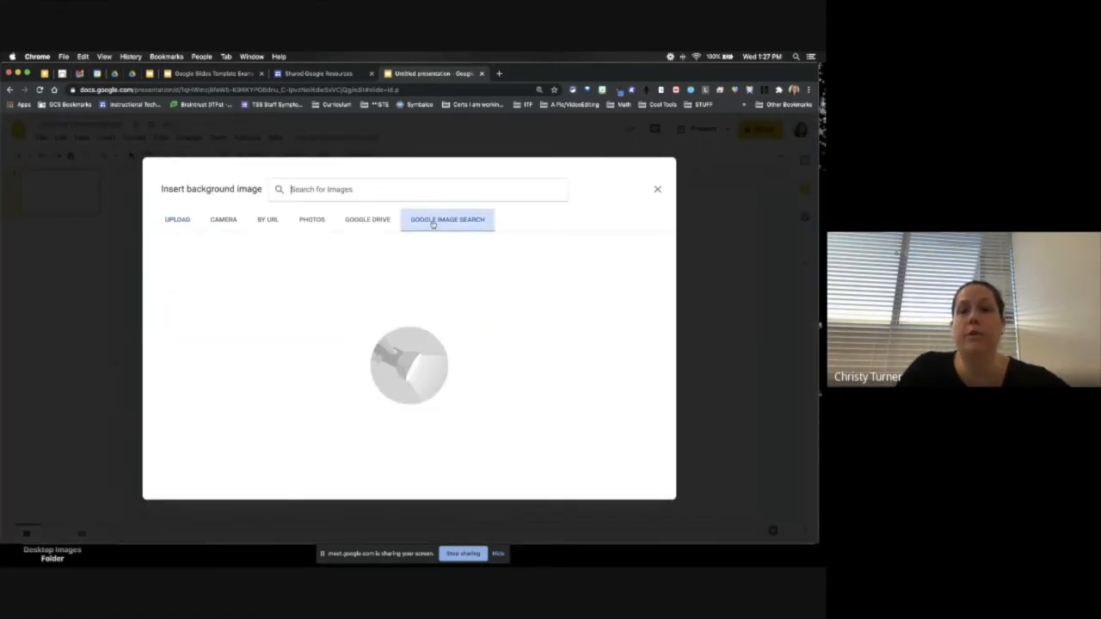
pyautogui.click(324, 189)
pyautogui.write('blue')
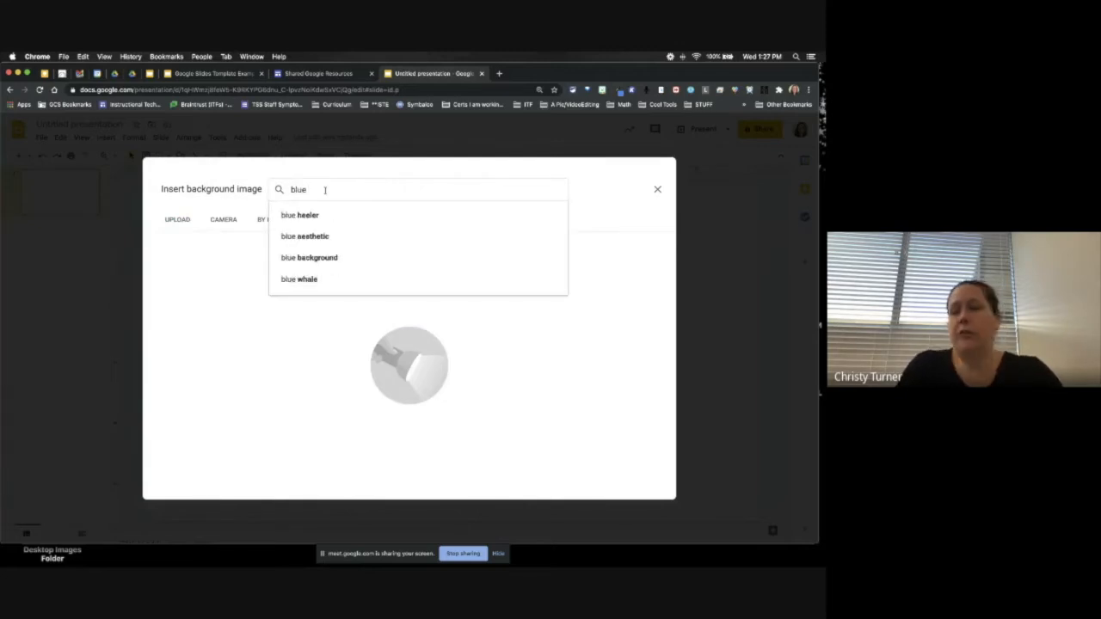
pyautogui.write(' background')
pyautogui.press('Return')
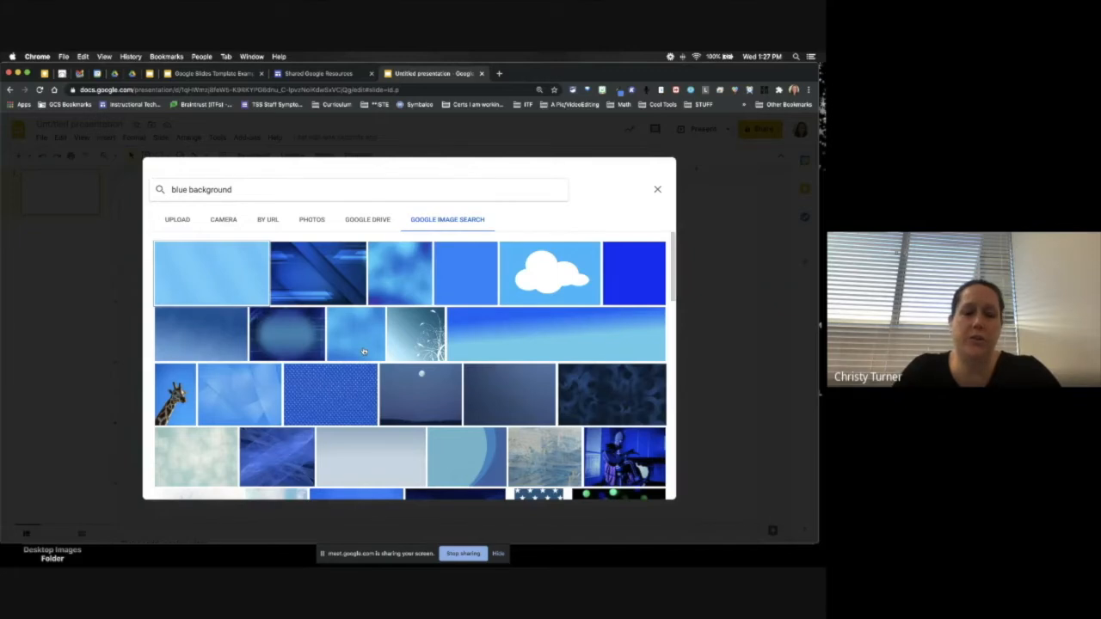
# Step: Set the pale grey-blue gradient picture from the search results as the first slide's background
pyautogui.scroll(-4, 364, 351)
pyautogui.scroll(2, 363, 351)
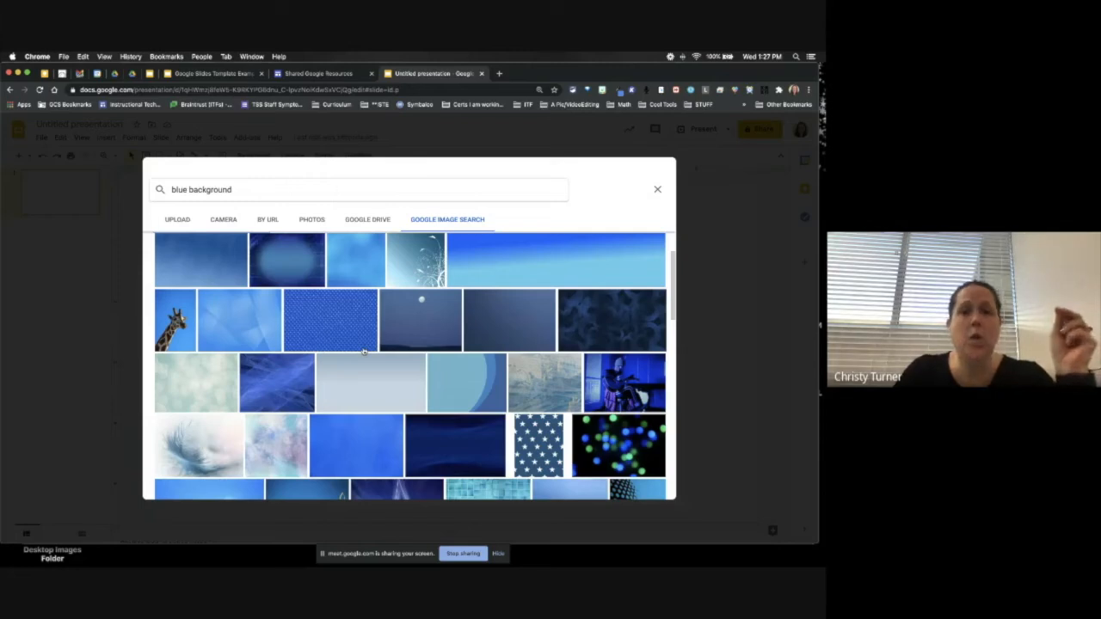
pyautogui.scroll(2, 364, 351)
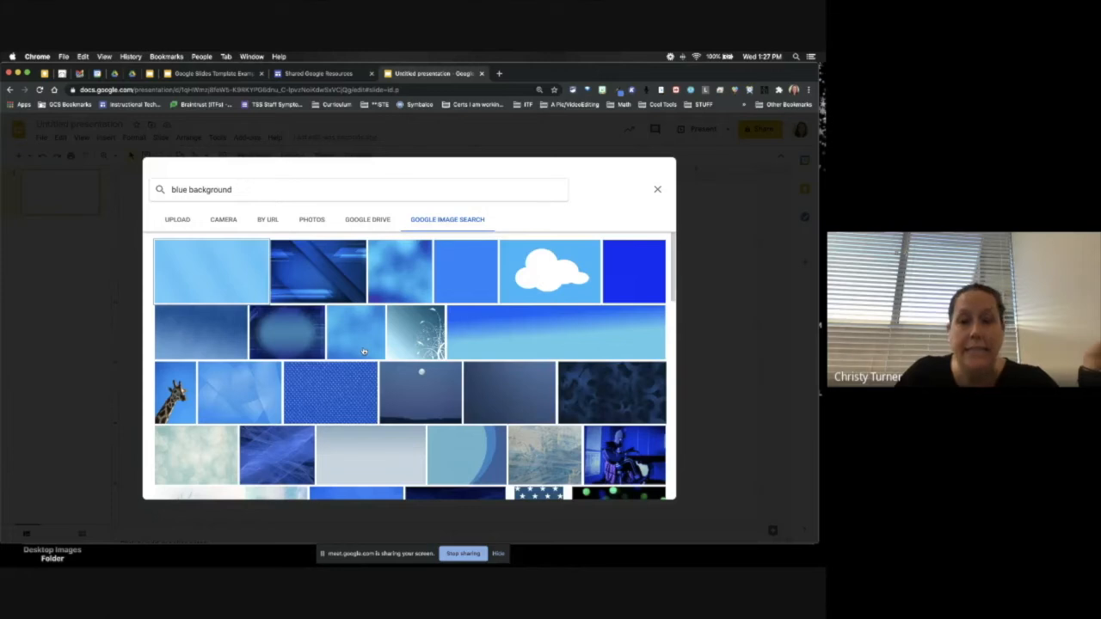
pyautogui.scroll(-2, 364, 352)
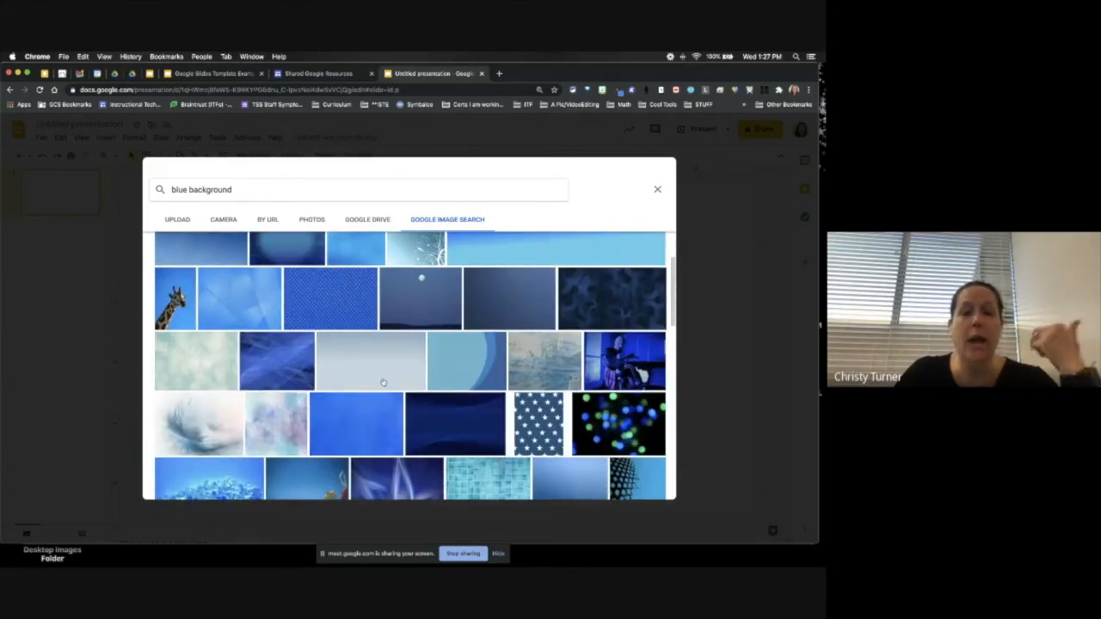
pyautogui.scroll(-1, 379, 378)
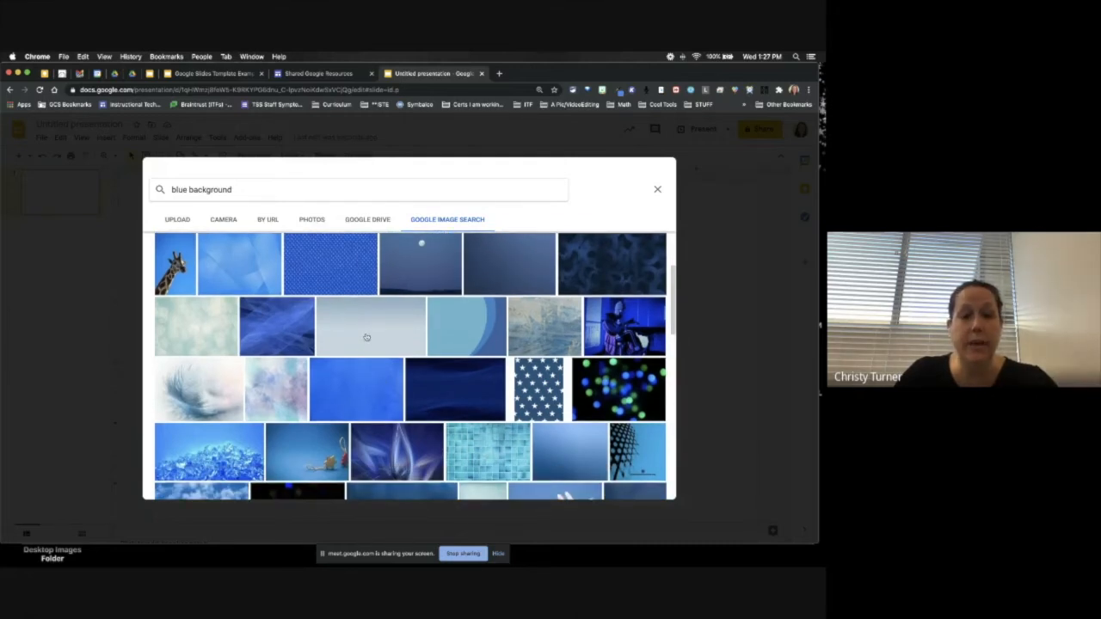
pyautogui.click(338, 333)
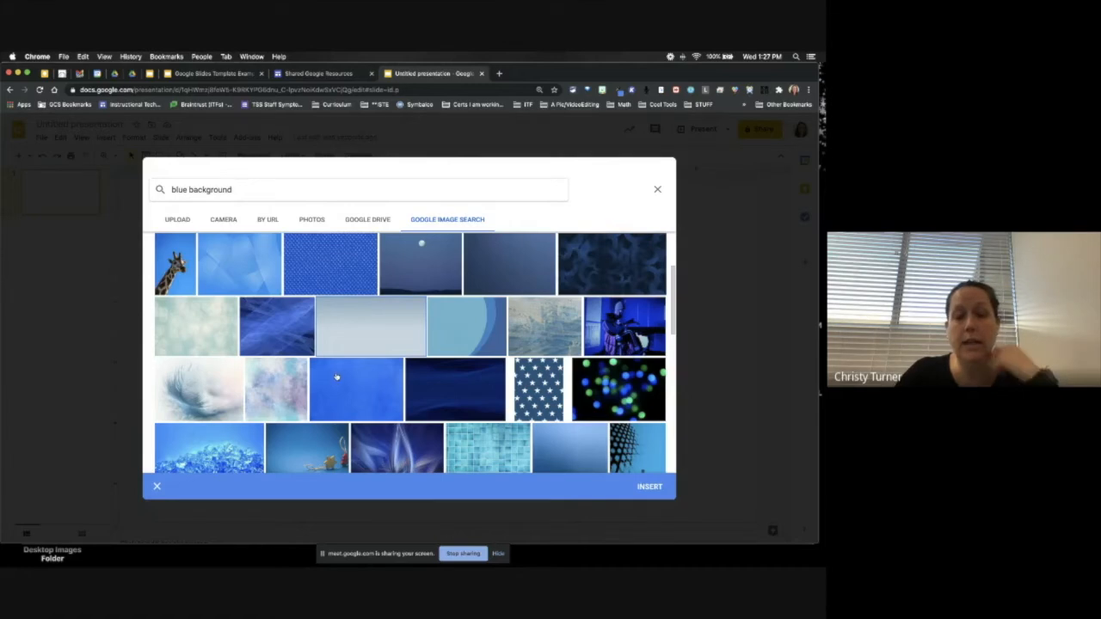
pyautogui.click(649, 487)
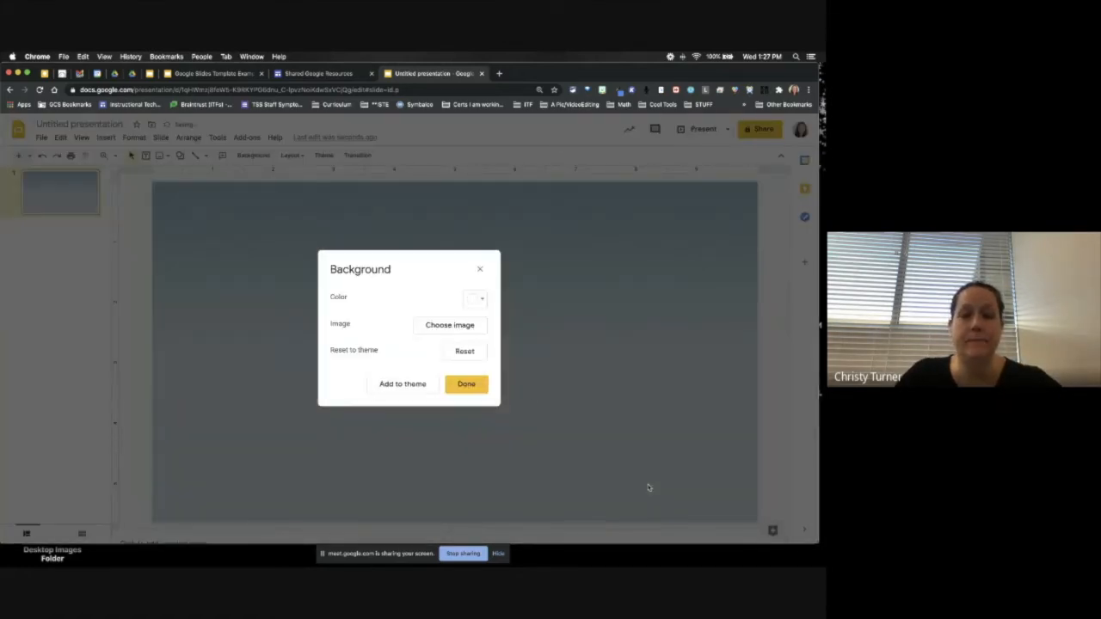
pyautogui.click(477, 389)
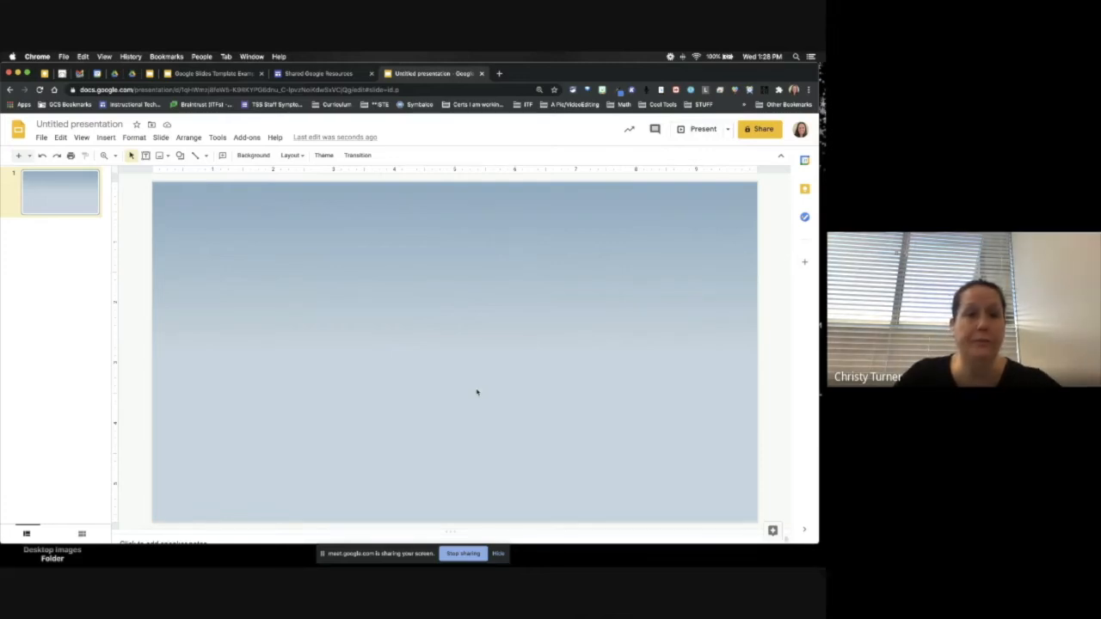
# Step: Add a second slide after the first and apply the blank layout to it
pyautogui.click(77, 228)
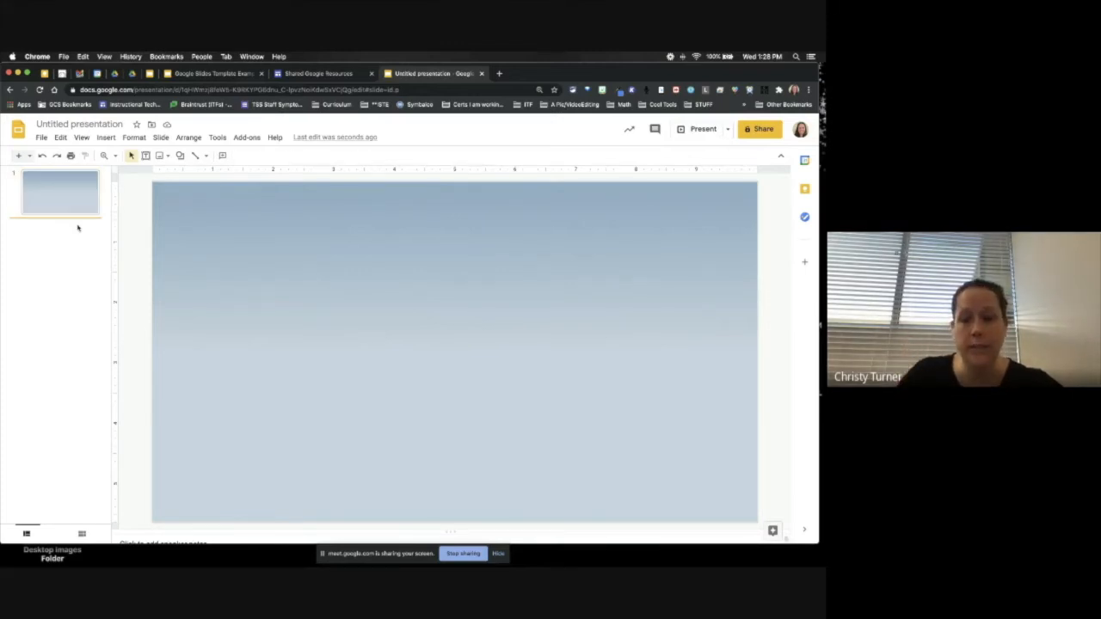
pyautogui.press('Return')
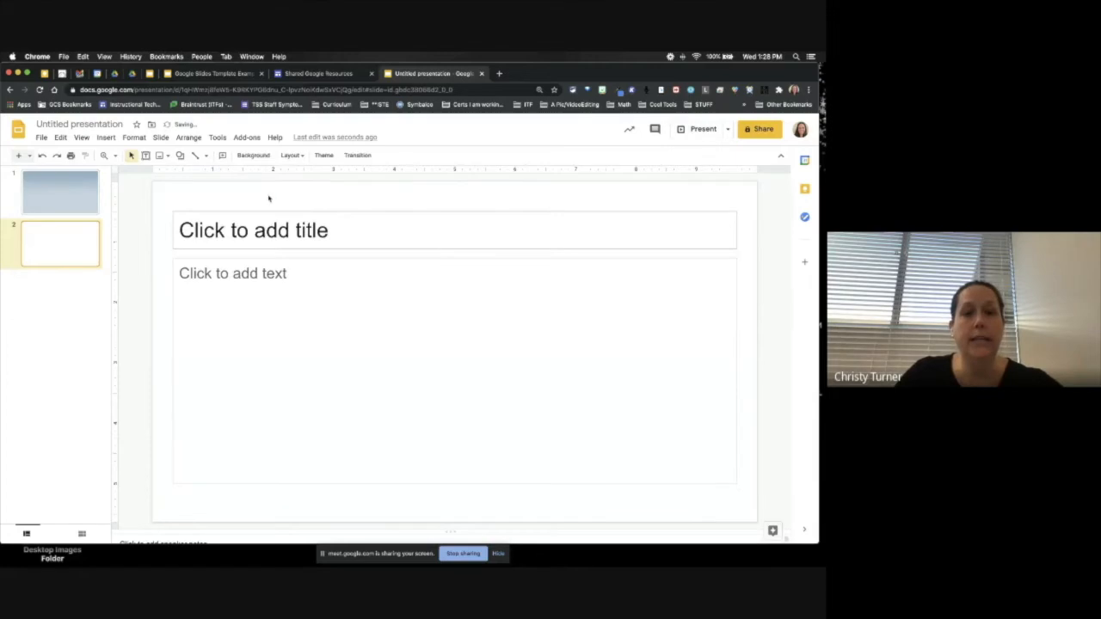
pyautogui.click(291, 156)
pyautogui.click(377, 348)
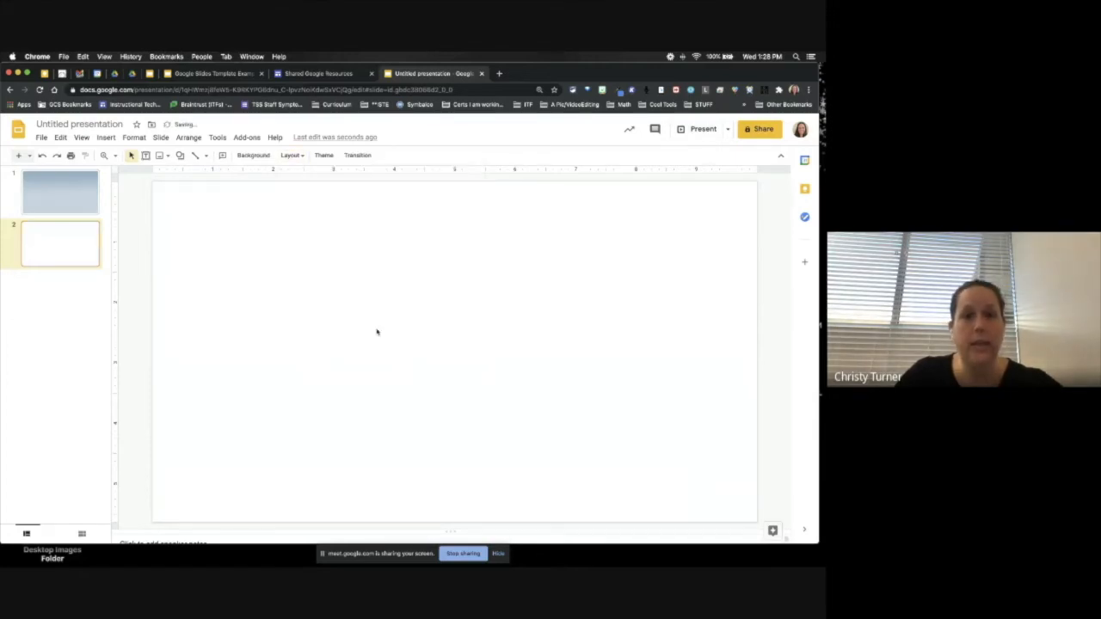
pyautogui.rightClick(353, 245)
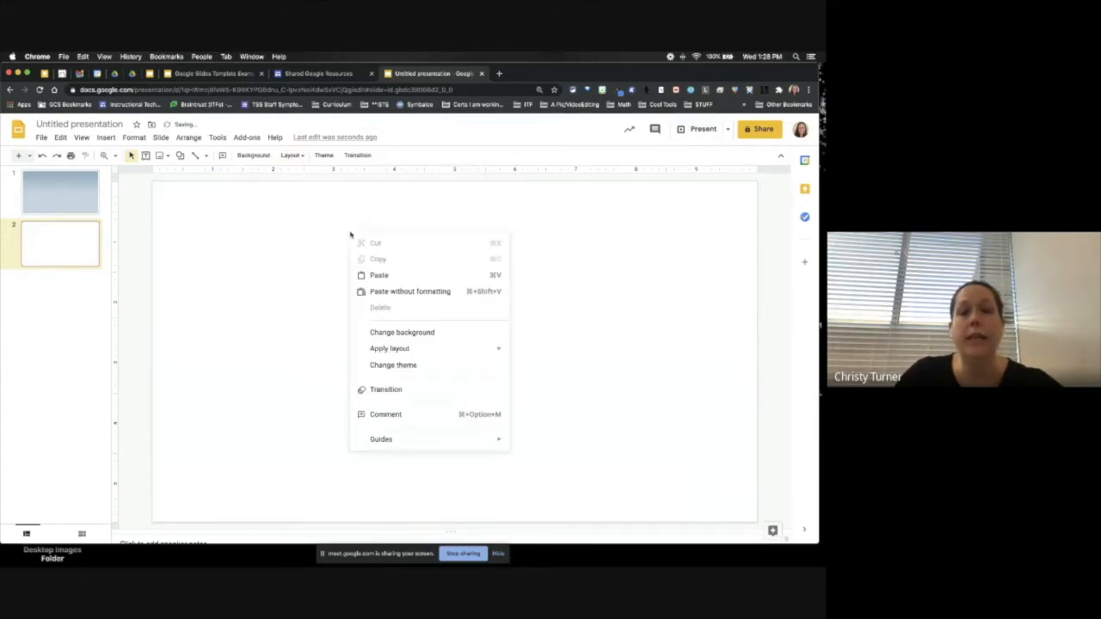
pyautogui.click(319, 242)
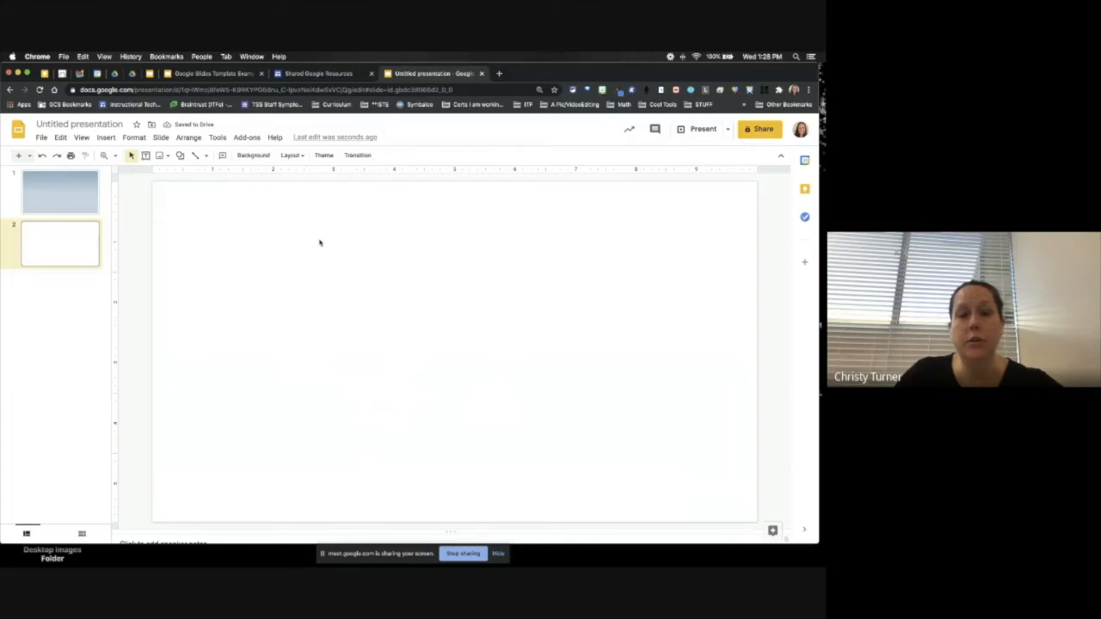
pyautogui.click(106, 137)
pyautogui.moveTo(146, 156)
pyautogui.click(256, 160)
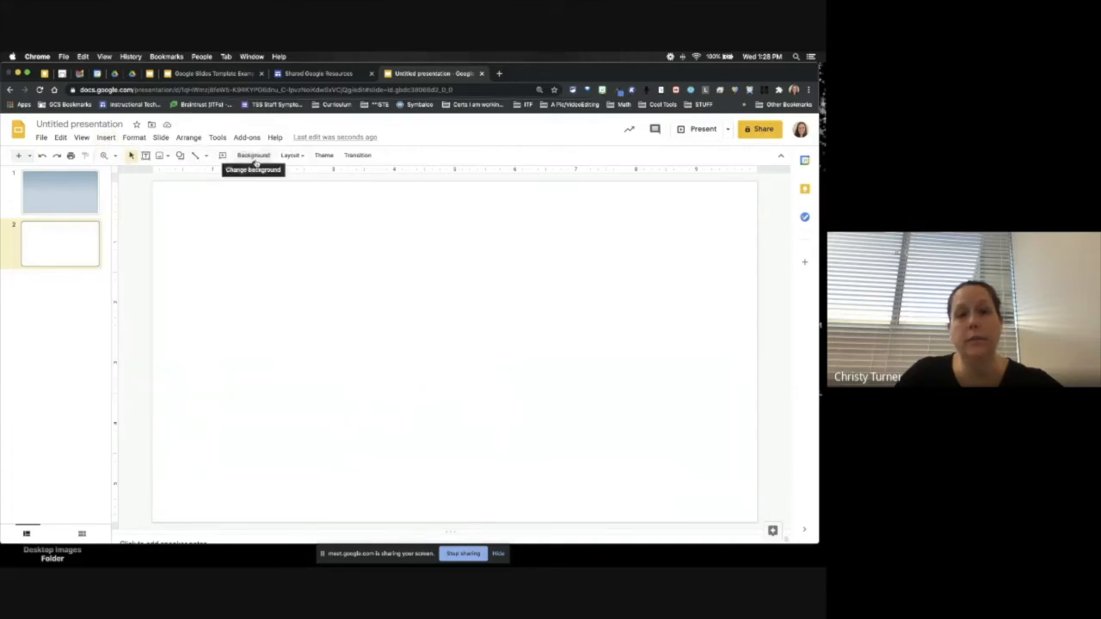
pyautogui.click(530, 294)
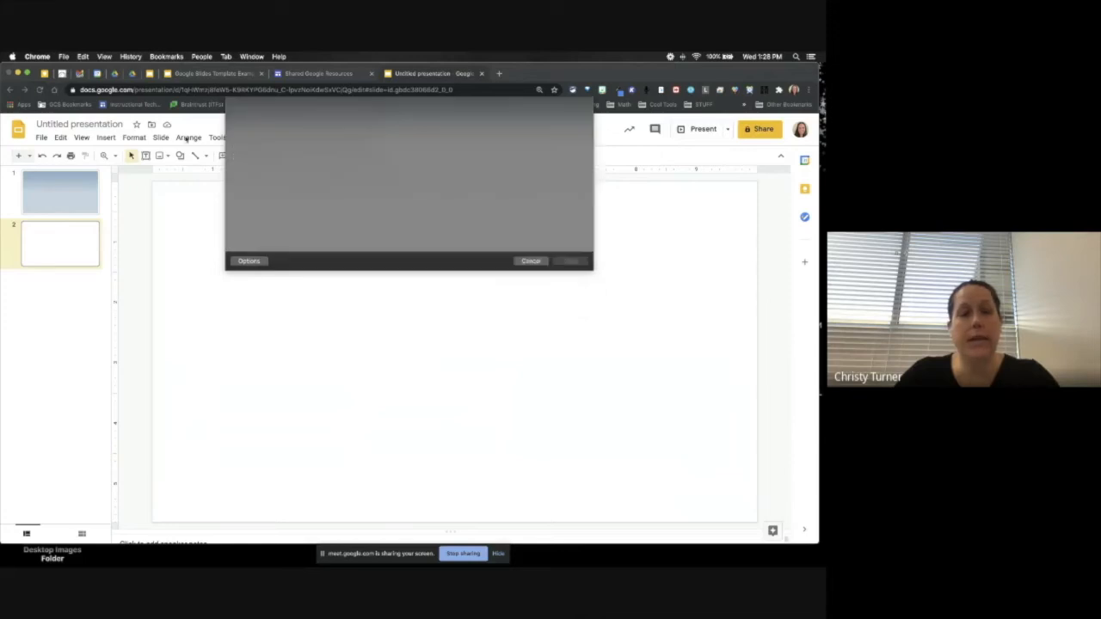
# Step: Search the web for "blue background" images to insert on the second slide
pyautogui.click(106, 138)
pyautogui.moveTo(129, 155)
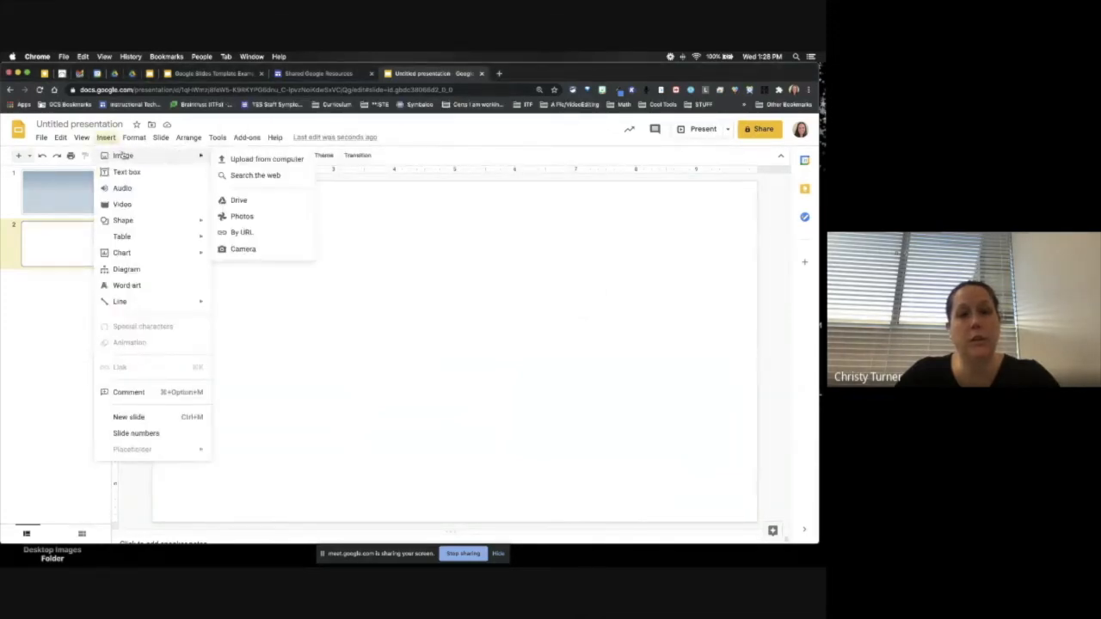
pyautogui.click(255, 176)
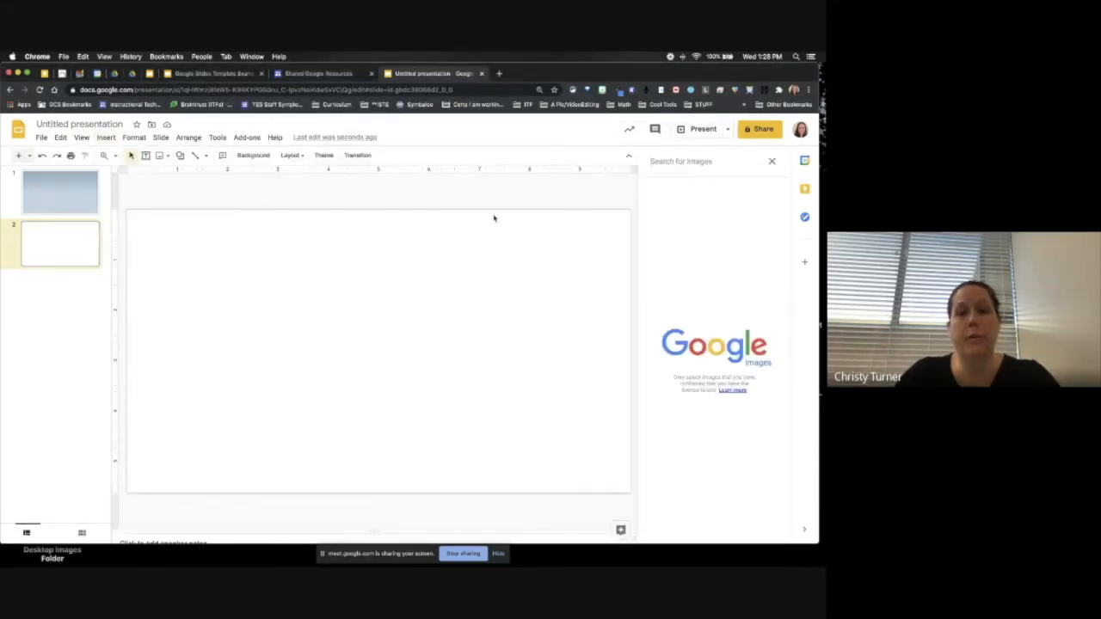
pyautogui.click(684, 163)
pyautogui.write('blue ')
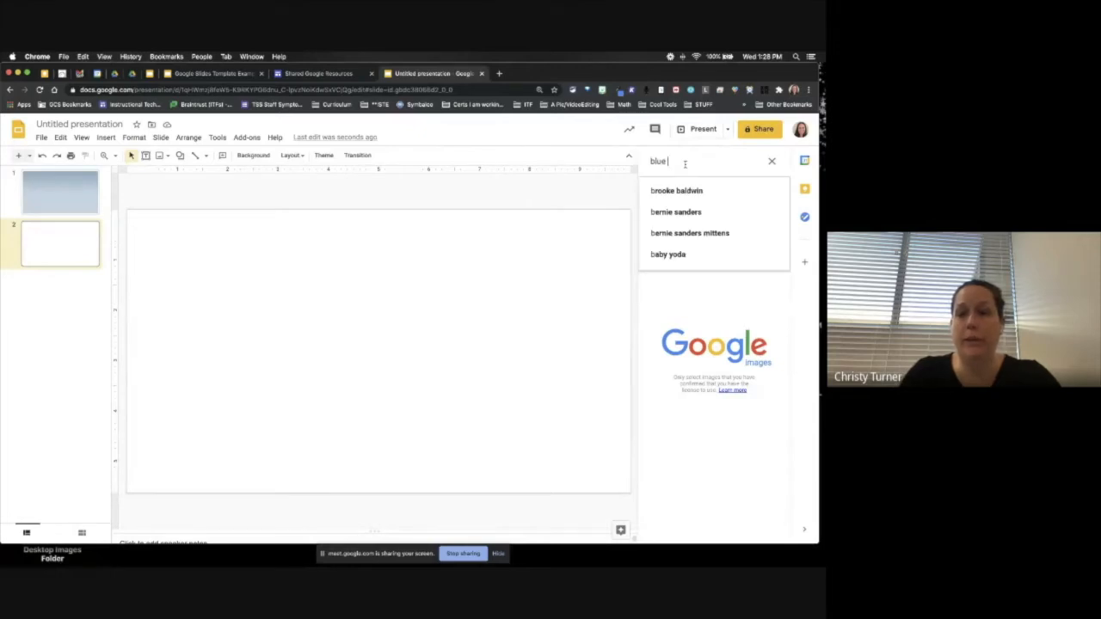
pyautogui.write('black')
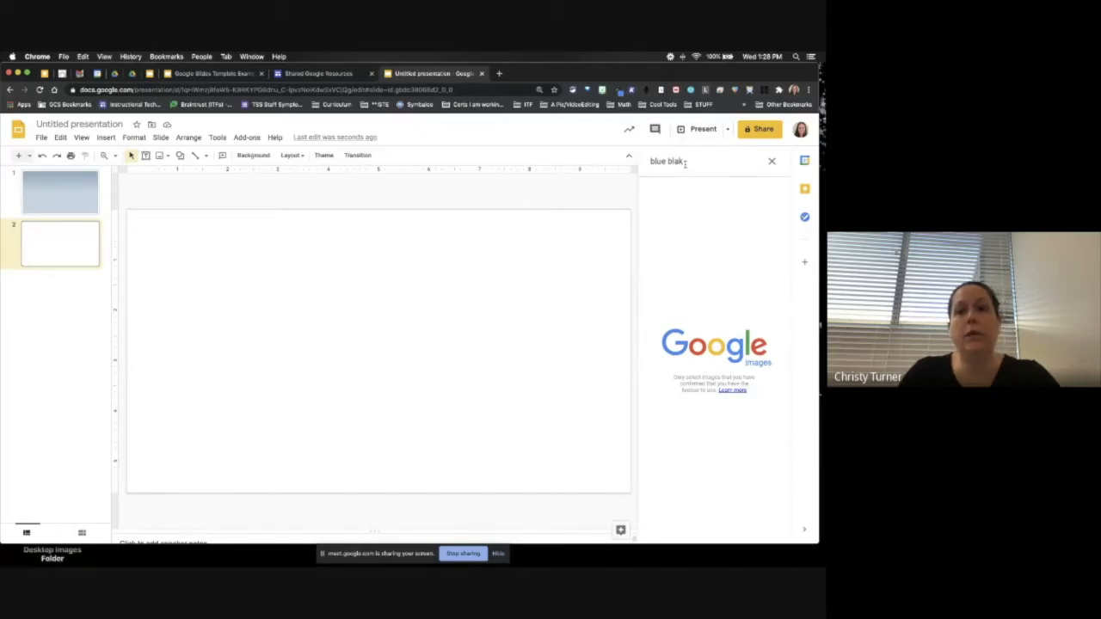
pyautogui.press('BackSpace')
pyautogui.press('BackSpace')
pyautogui.press('BackSpace')
pyautogui.press('BackSpace')
pyautogui.write('ackground')
pyautogui.press('Return')
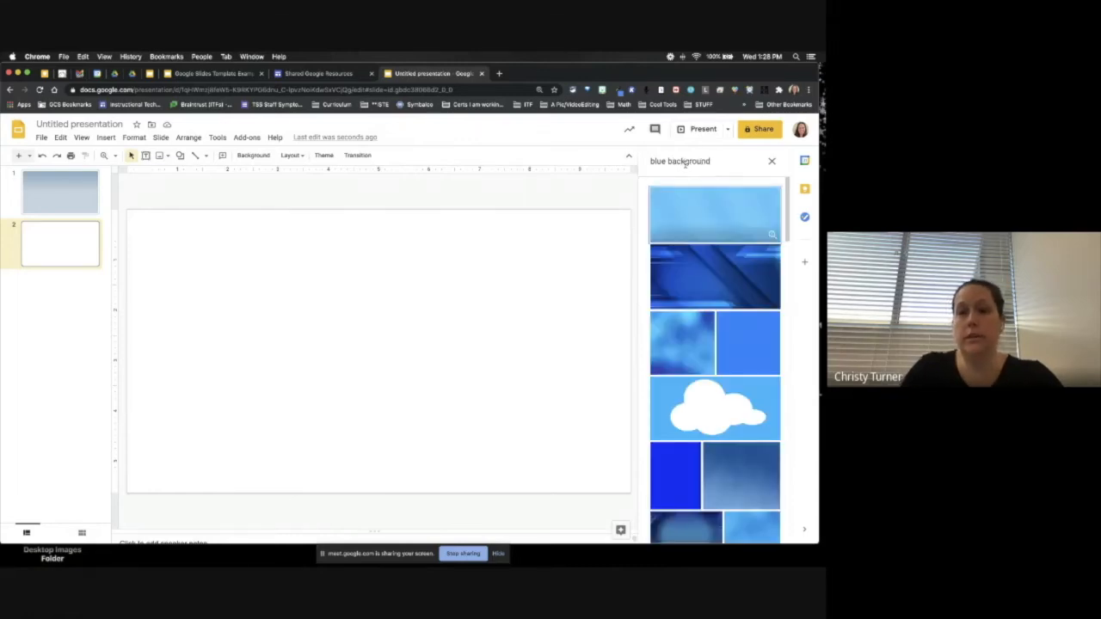
# Step: Insert the bright blue woven-texture picture from the search results on the second slide
pyautogui.scroll(-10, 746, 353)
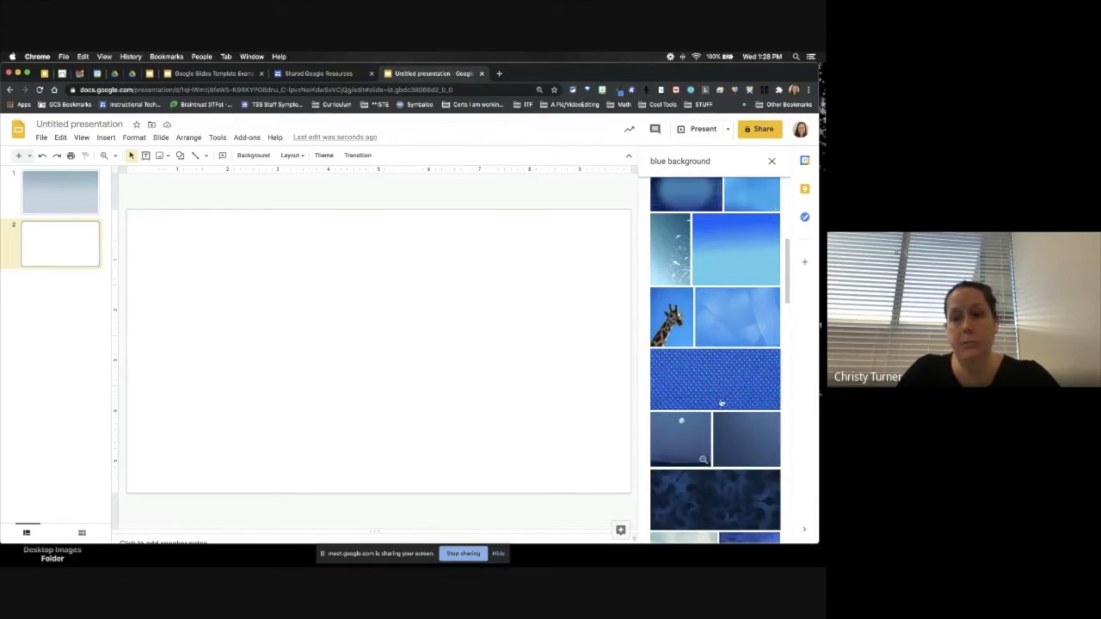
pyautogui.scroll(-1, 715, 387)
pyautogui.click(715, 374)
pyautogui.click(763, 530)
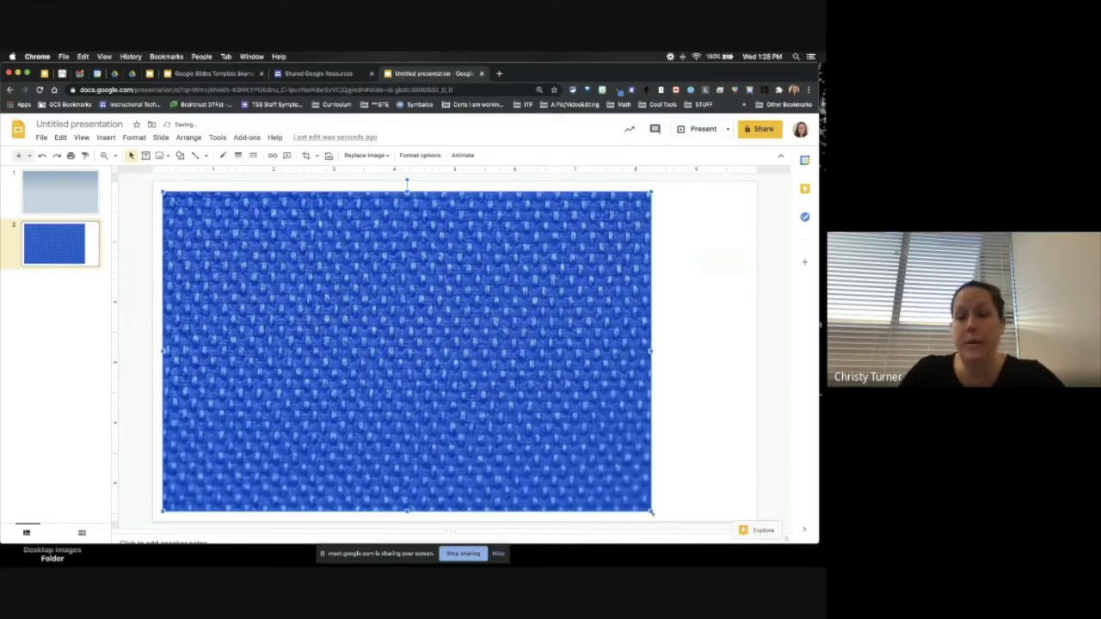
# Step: Enlarge the woven-texture picture and align it with the slide's upper-left corner so it covers the whole slide
pyautogui.moveTo(651, 511); pyautogui.dragTo(757, 503)
pyautogui.moveTo(522, 444); pyautogui.dragTo(501, 426)
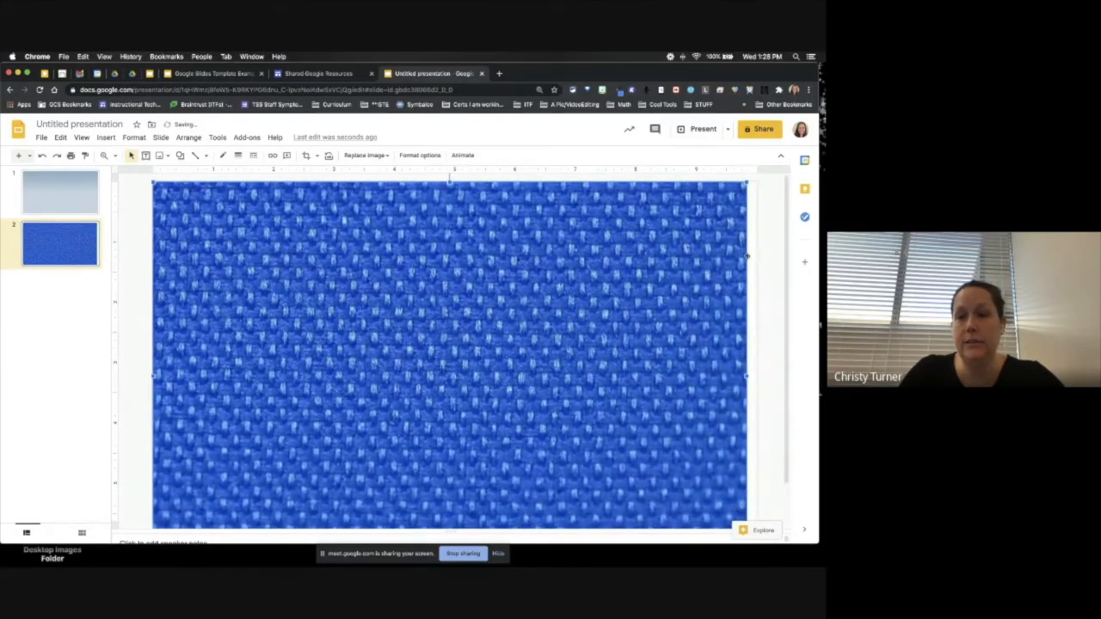
pyautogui.moveTo(747, 182); pyautogui.dragTo(762, 173)
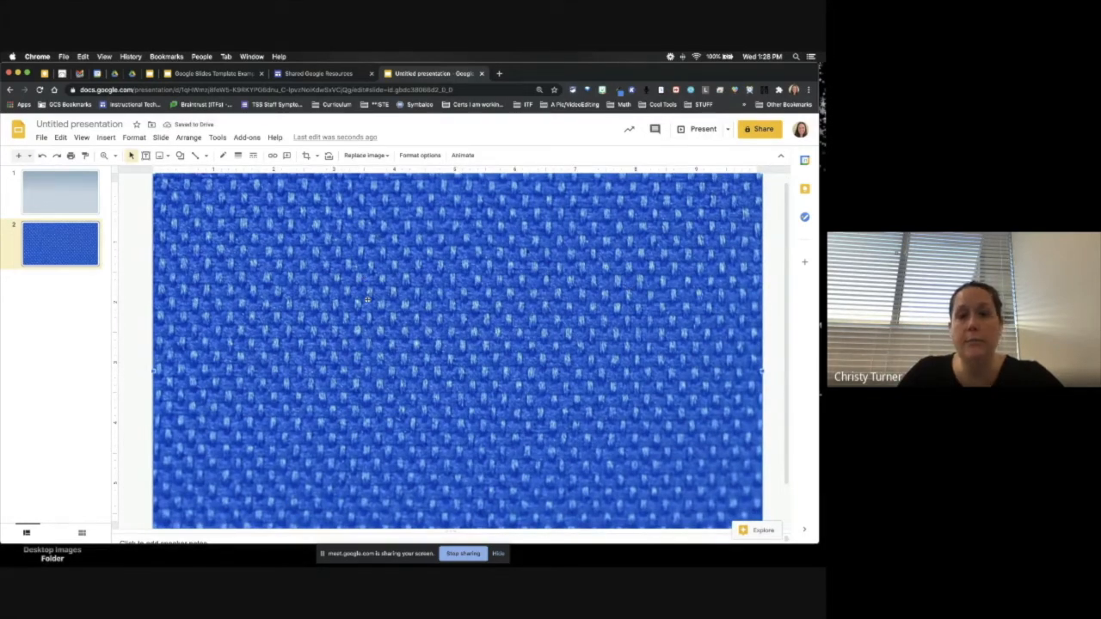
# Step: Raise the woven-texture picture's transparency to slightly under half of its range, and select the second slide
pyautogui.click(420, 156)
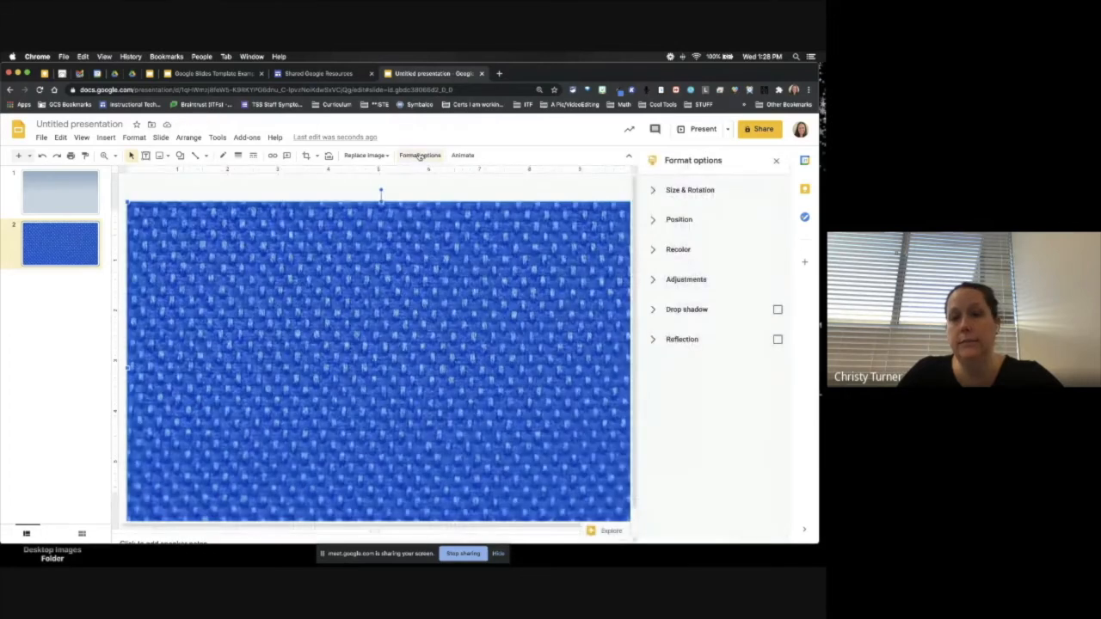
pyautogui.click(660, 287)
pyautogui.moveTo(652, 314); pyautogui.dragTo(701, 312)
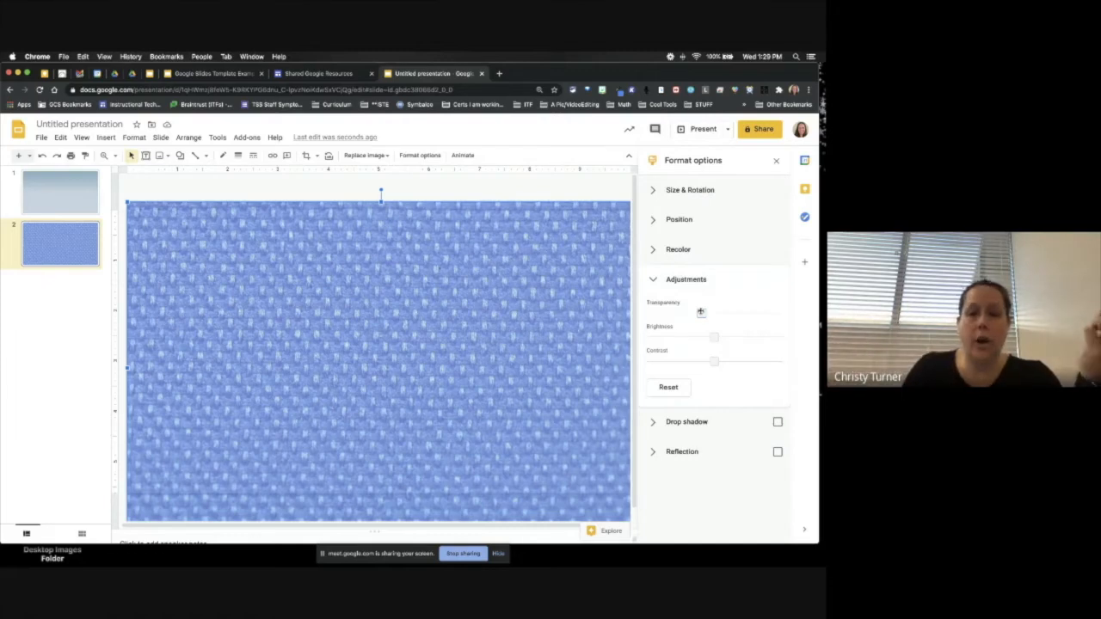
pyautogui.click(776, 161)
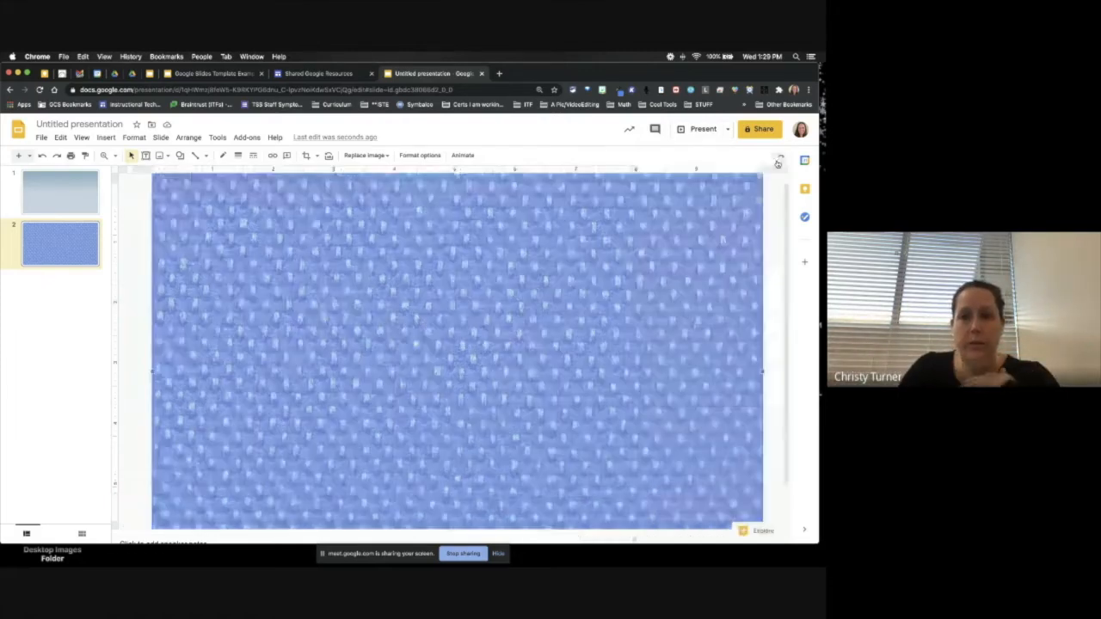
pyautogui.click(77, 236)
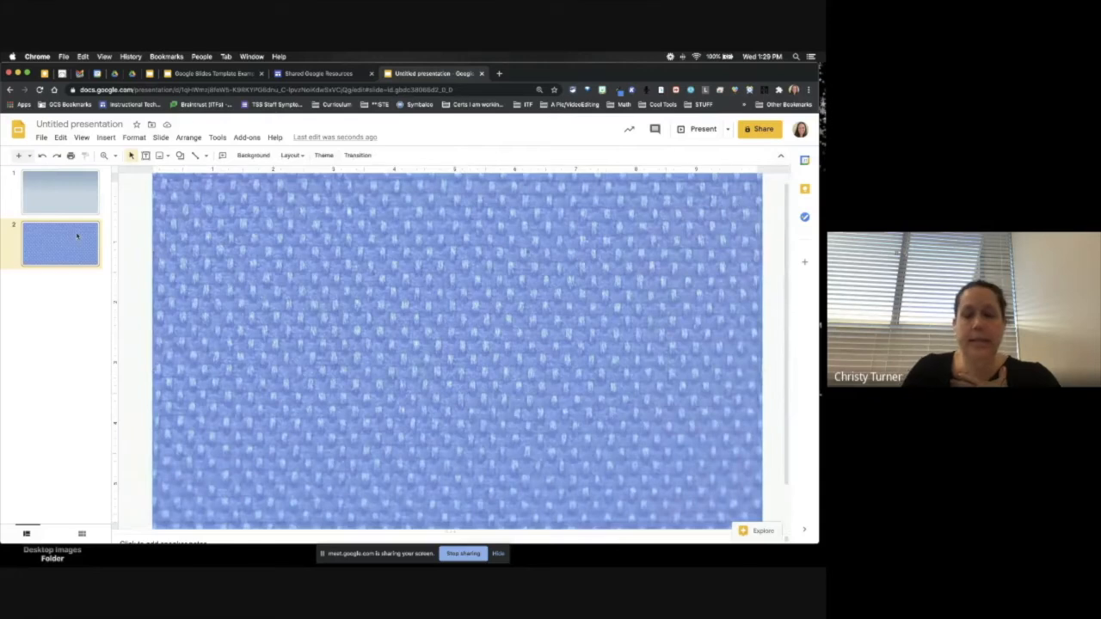
# Step: Delete the second slide with the woven-texture picture and hide the screen-sharing notice
pyautogui.press('Delete')
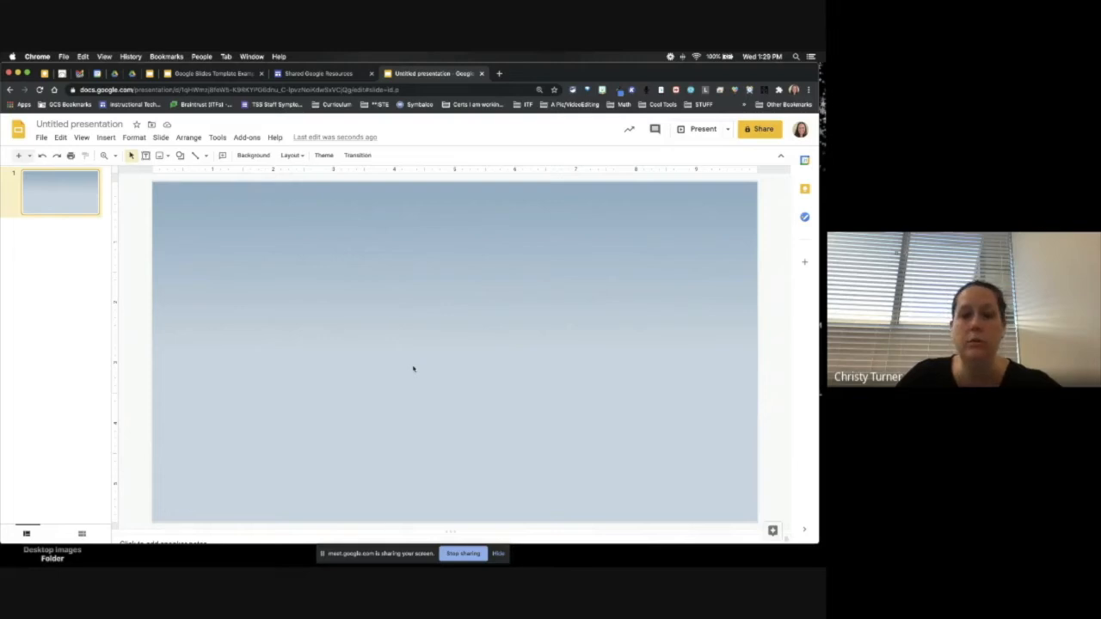
pyautogui.click(501, 554)
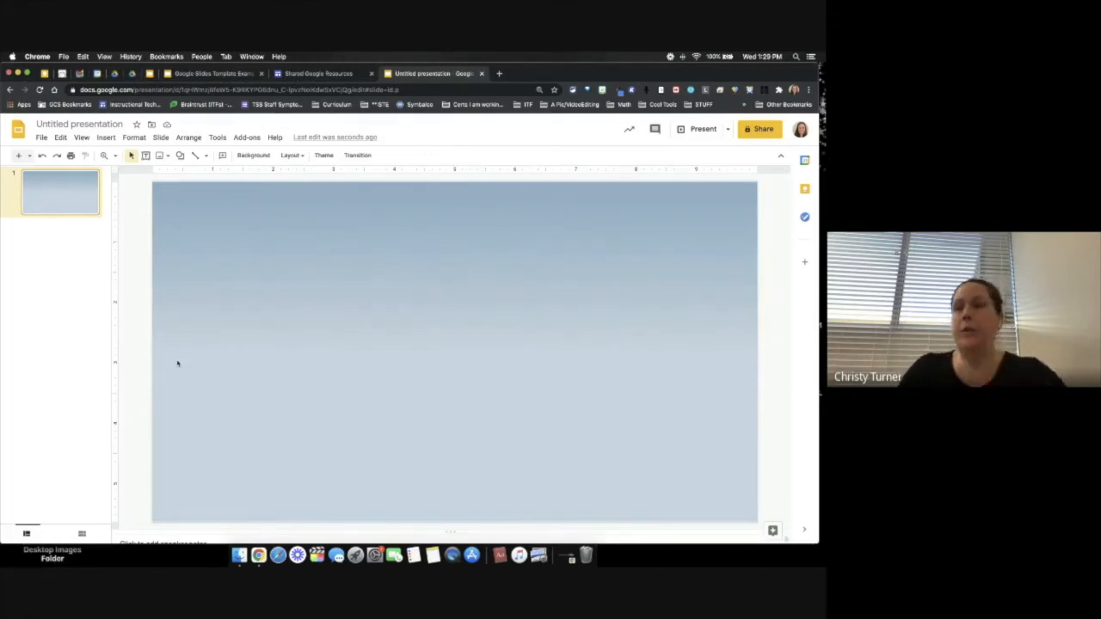
# Step: Switch to the Creating Awesome "Practice it" Templates deck and view the two Math Drag and Drop Activities slides
pyautogui.click(215, 76)
pyautogui.click(151, 74)
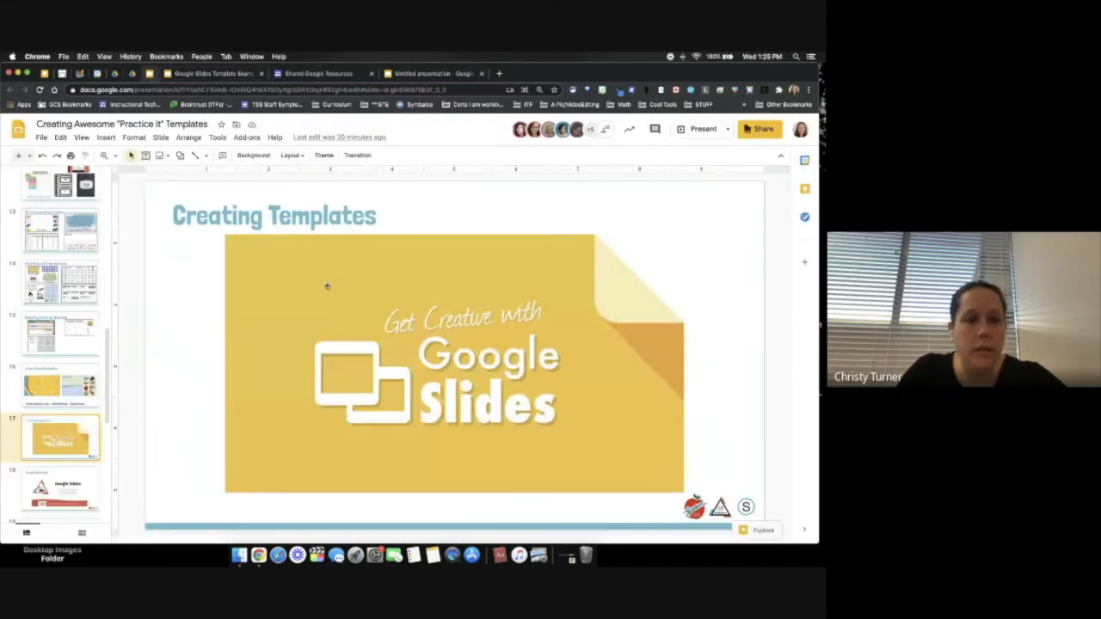
pyautogui.click(69, 279)
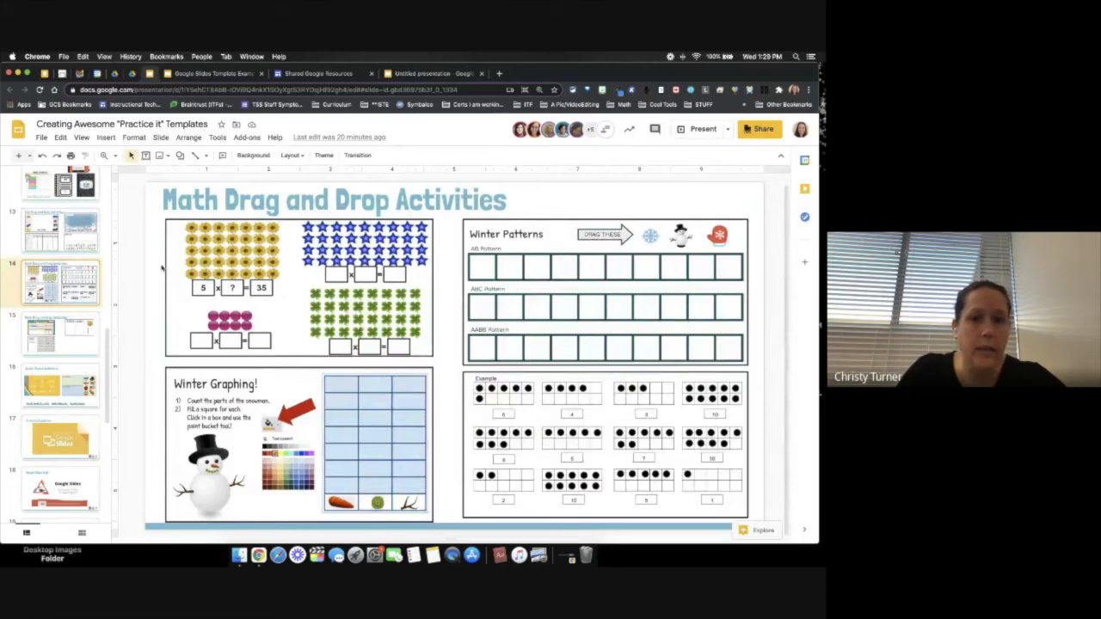
pyautogui.click(90, 338)
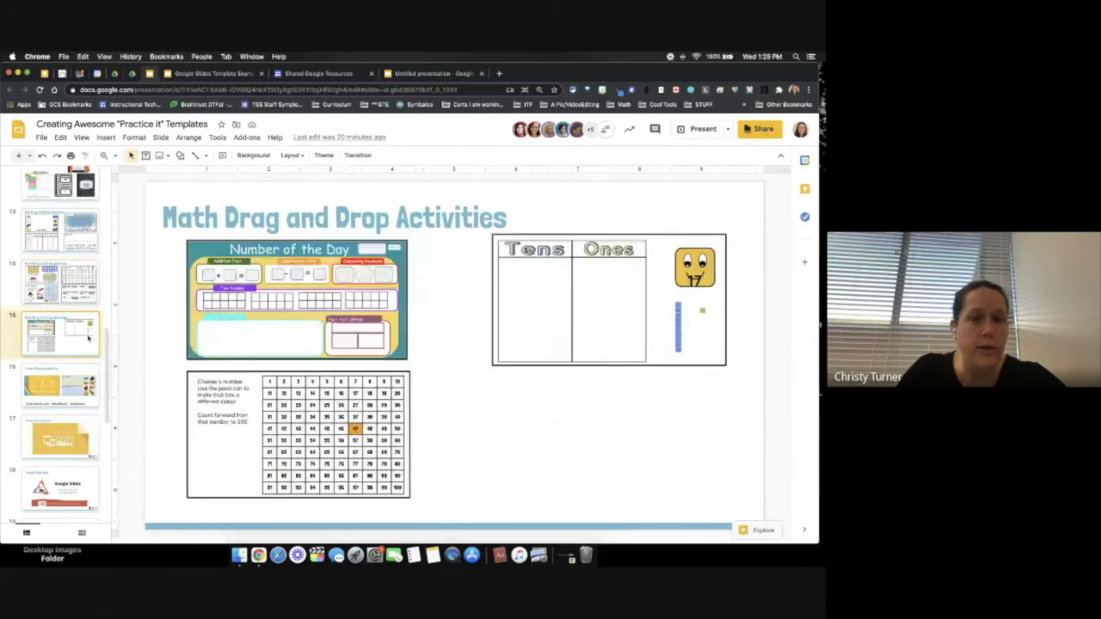
# Step: Open the presentation linked from the Number of the Day picture for viewing, and close its tab again
pyautogui.click(340, 284)
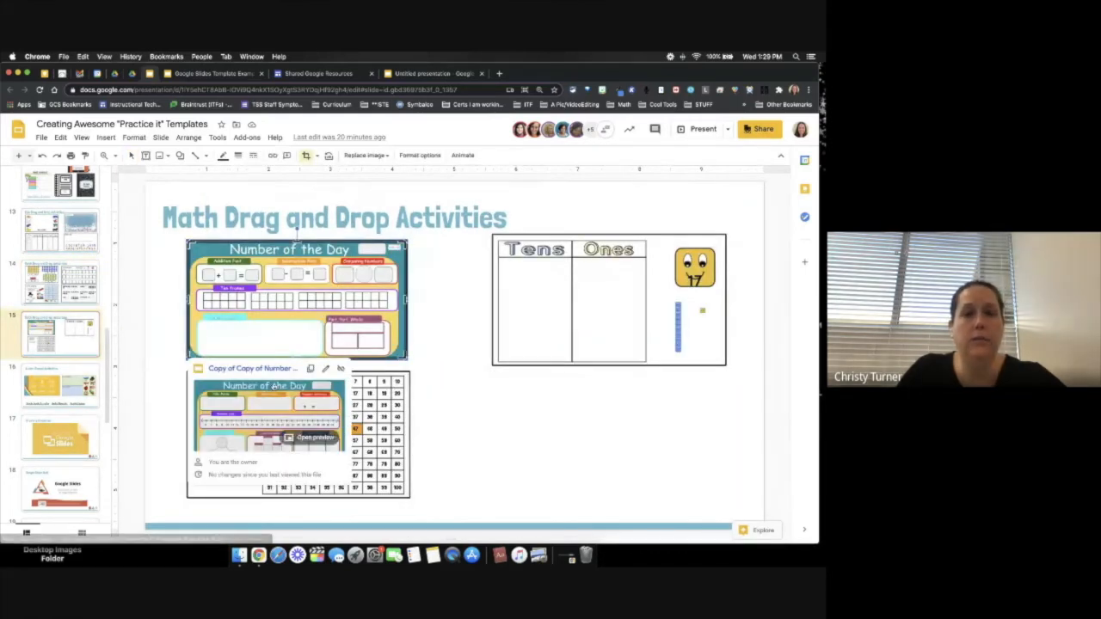
pyautogui.click(254, 369)
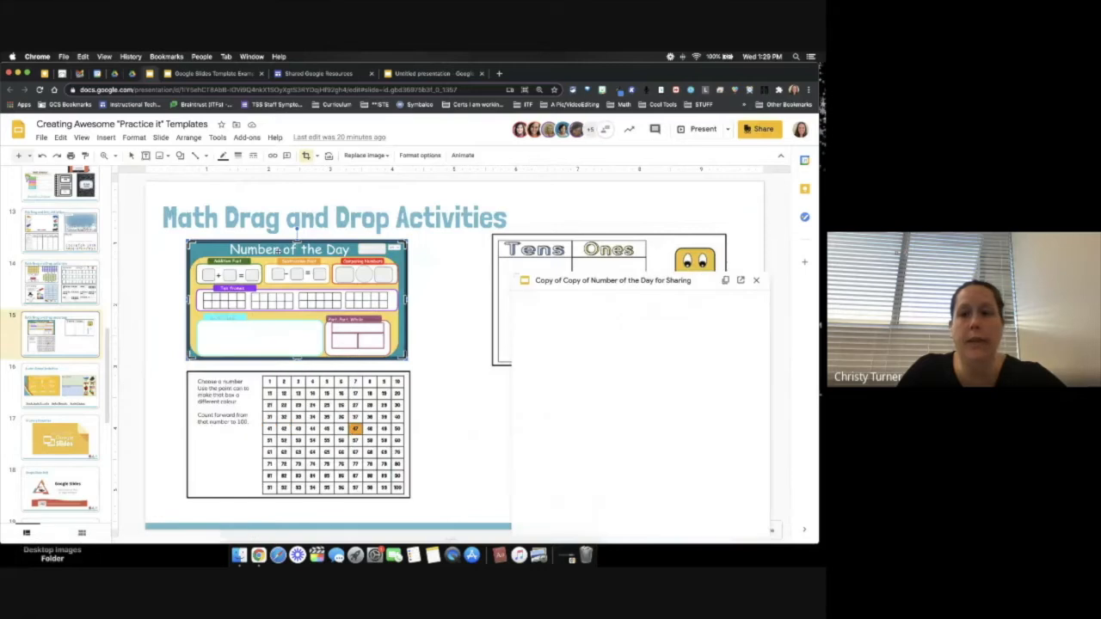
pyautogui.click(636, 281)
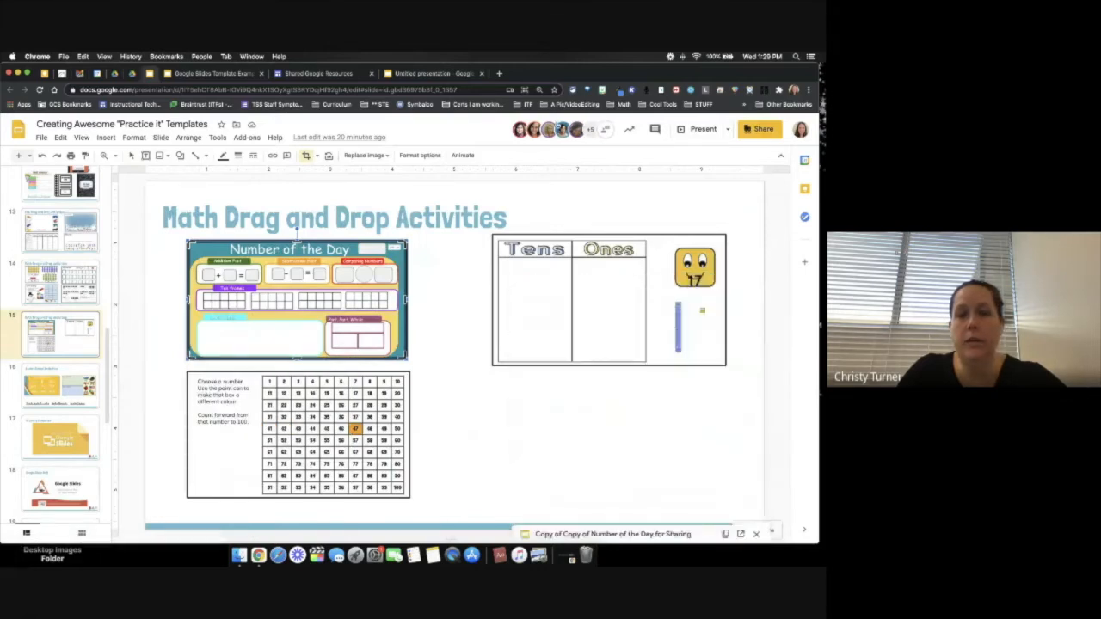
pyautogui.click(292, 345)
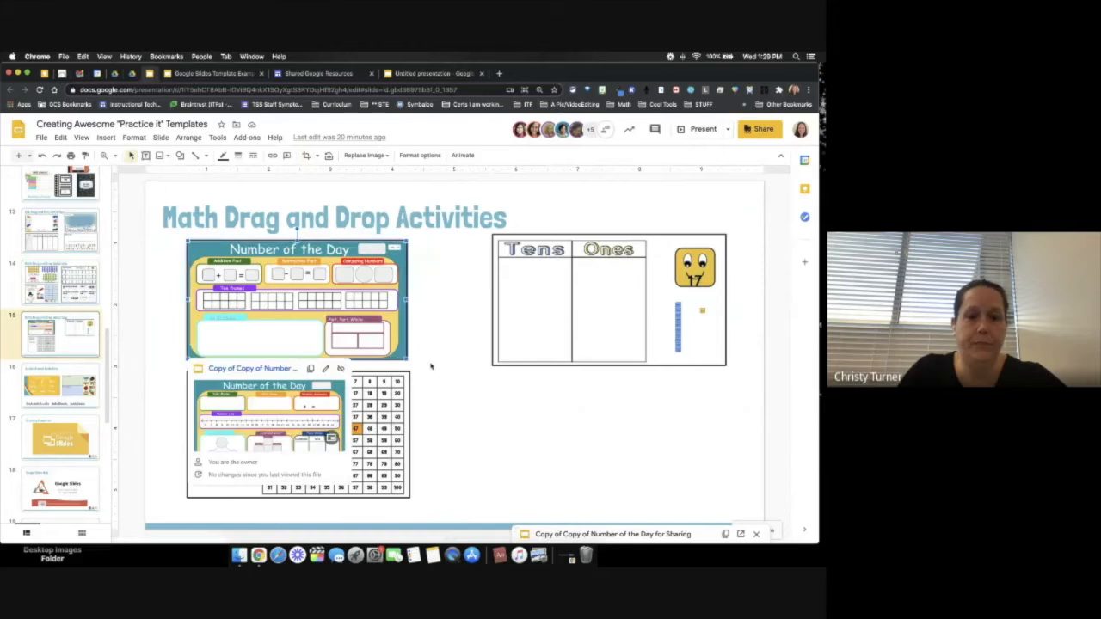
pyautogui.click(301, 439)
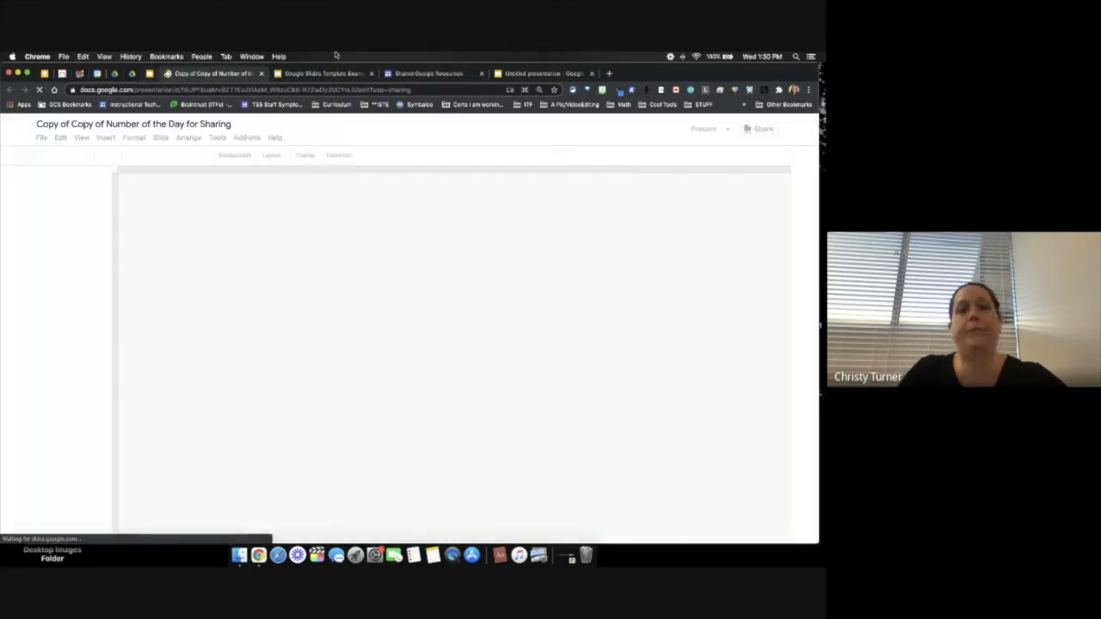
pyautogui.press('super+w')
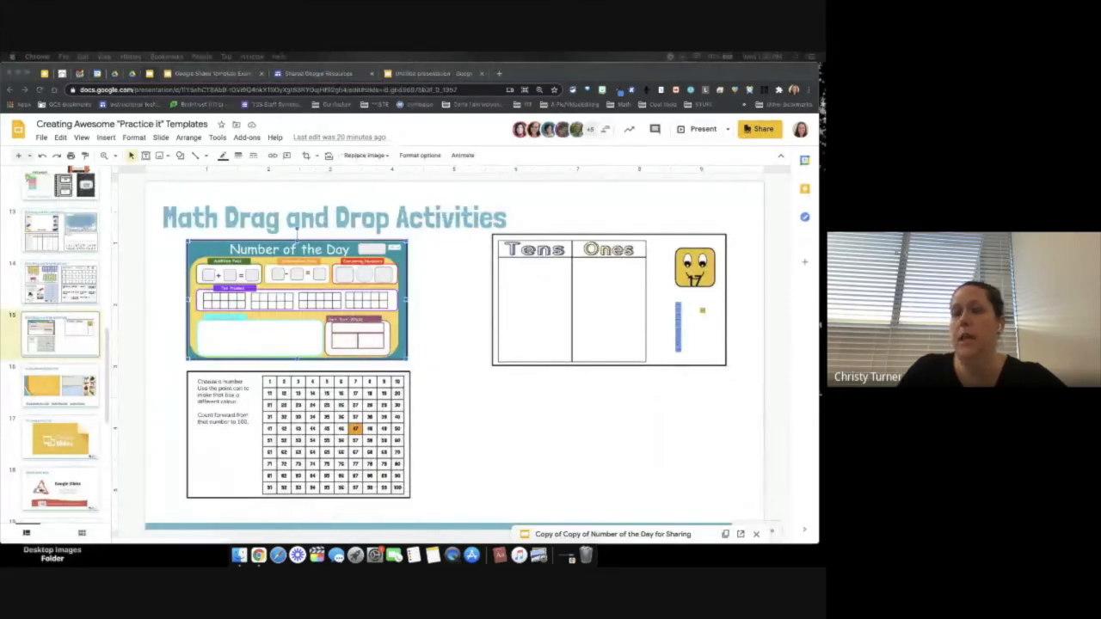
# Step: In the untitled presentation, draw a rounded rectangle about 2.6 by 0.8 inches in the slide's upper-left area
pyautogui.click(430, 73)
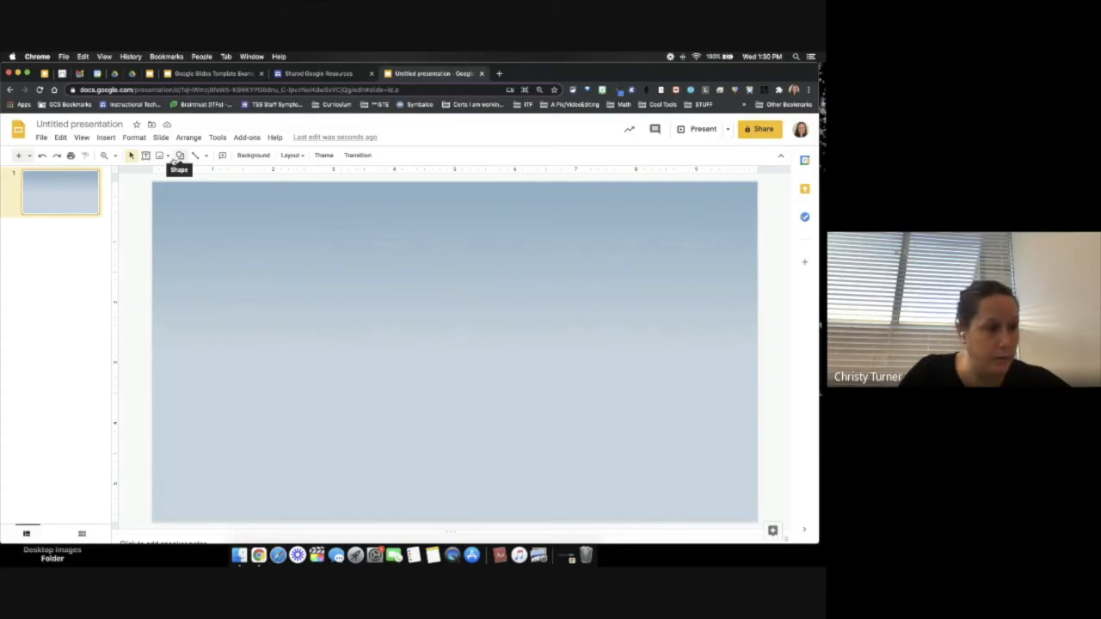
pyautogui.click(176, 159)
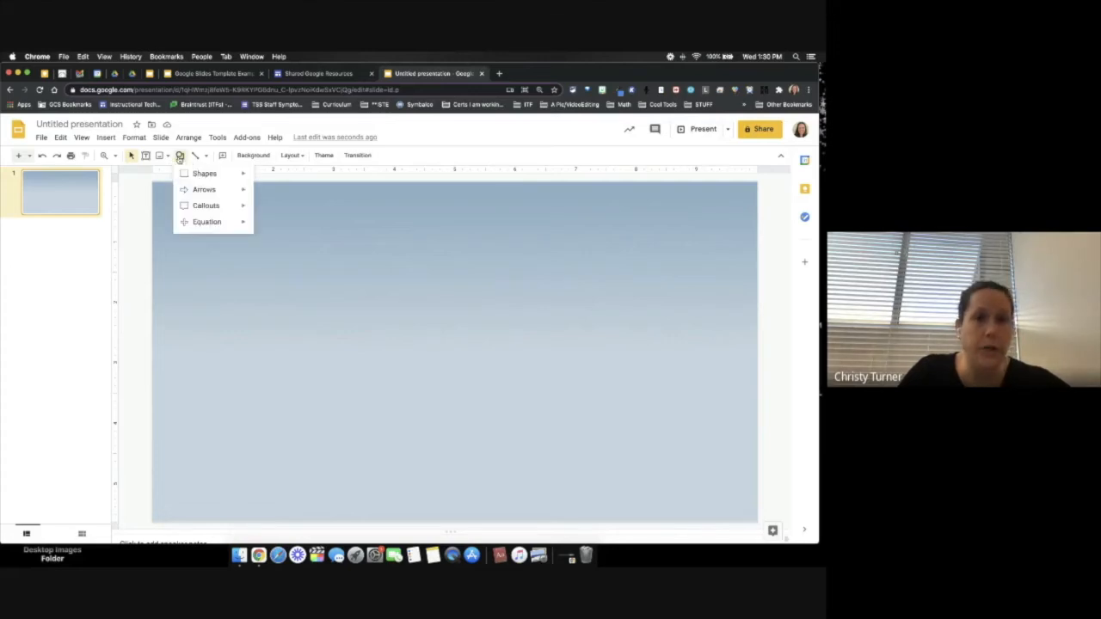
pyautogui.moveTo(213, 175)
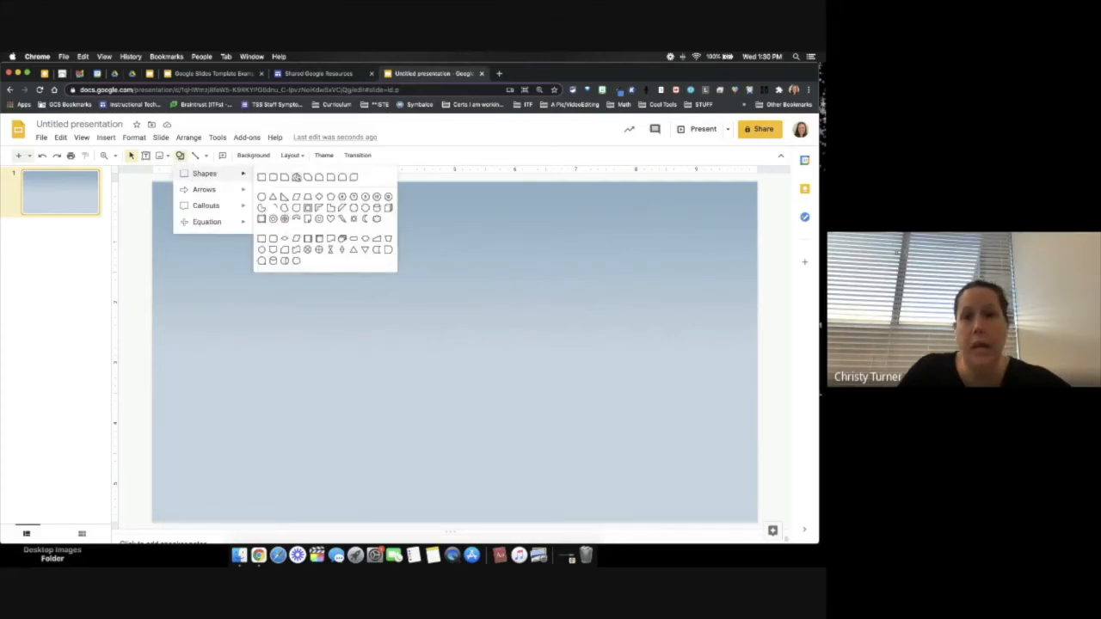
pyautogui.click(272, 178)
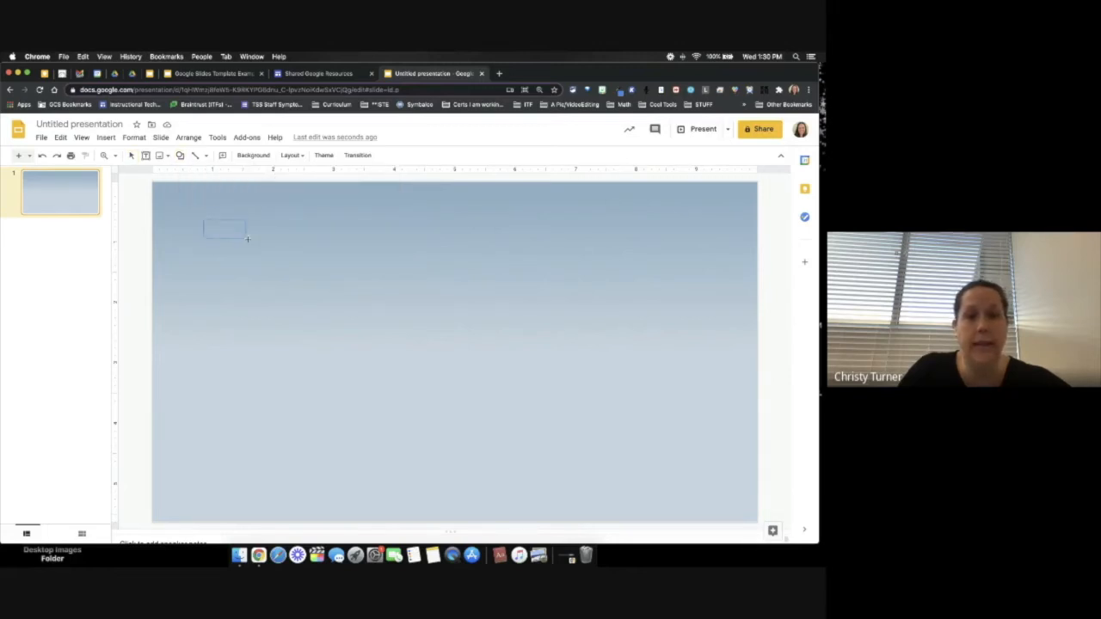
pyautogui.moveTo(267, 245); pyautogui.dragTo(343, 251)
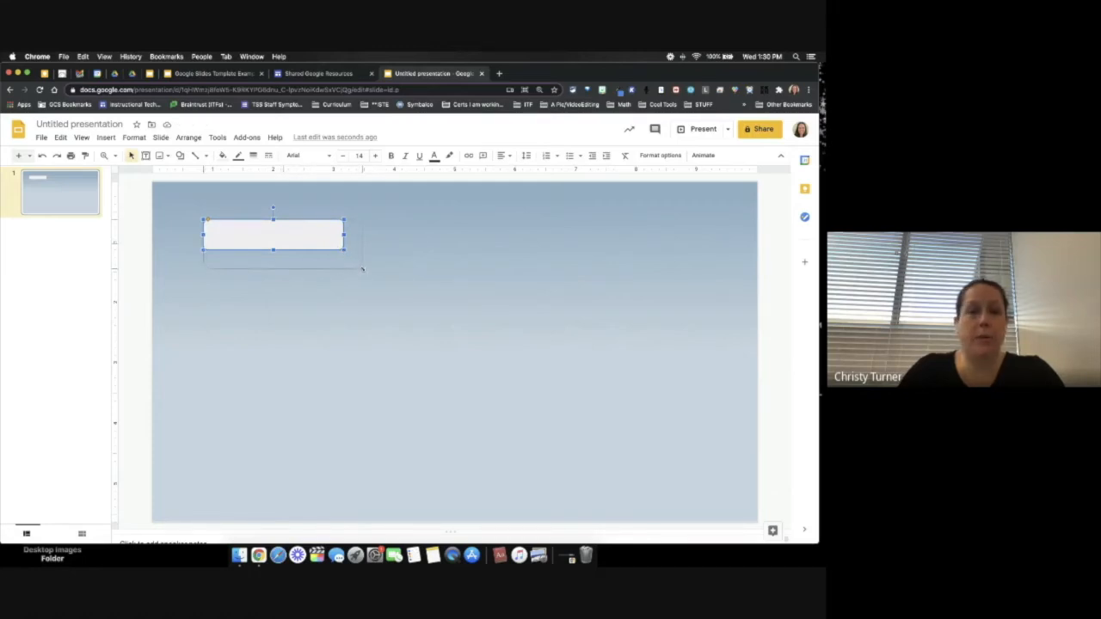
pyautogui.moveTo(362, 270); pyautogui.dragTo(363, 269)
pyautogui.click(400, 231)
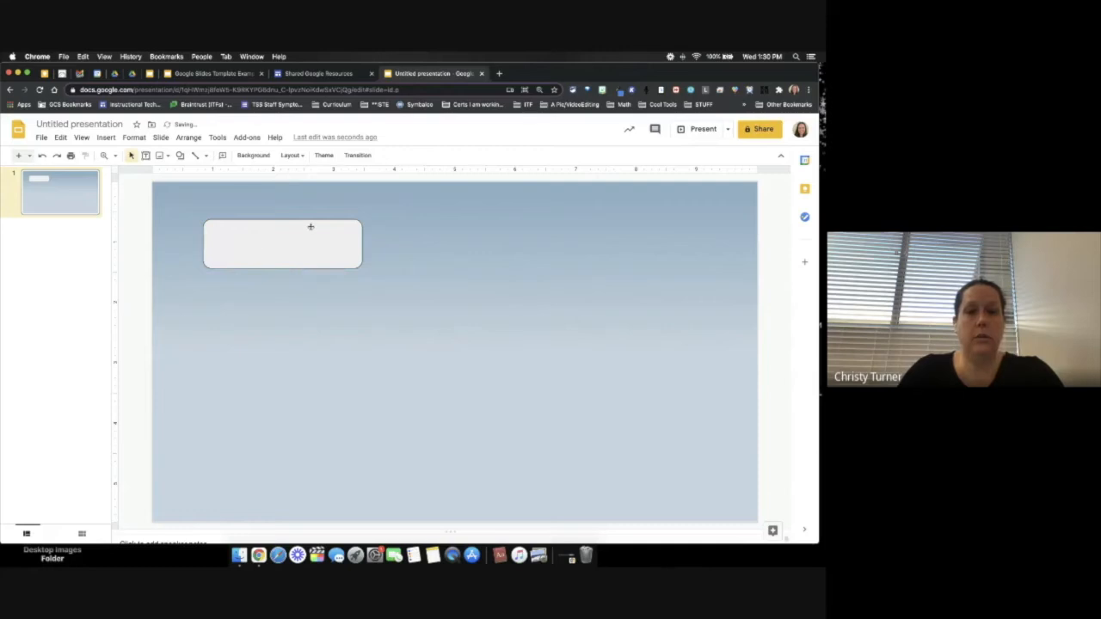
# Step: Add a text box directly above the rounded rectangle and start its label with "Tally"
pyautogui.click(105, 138)
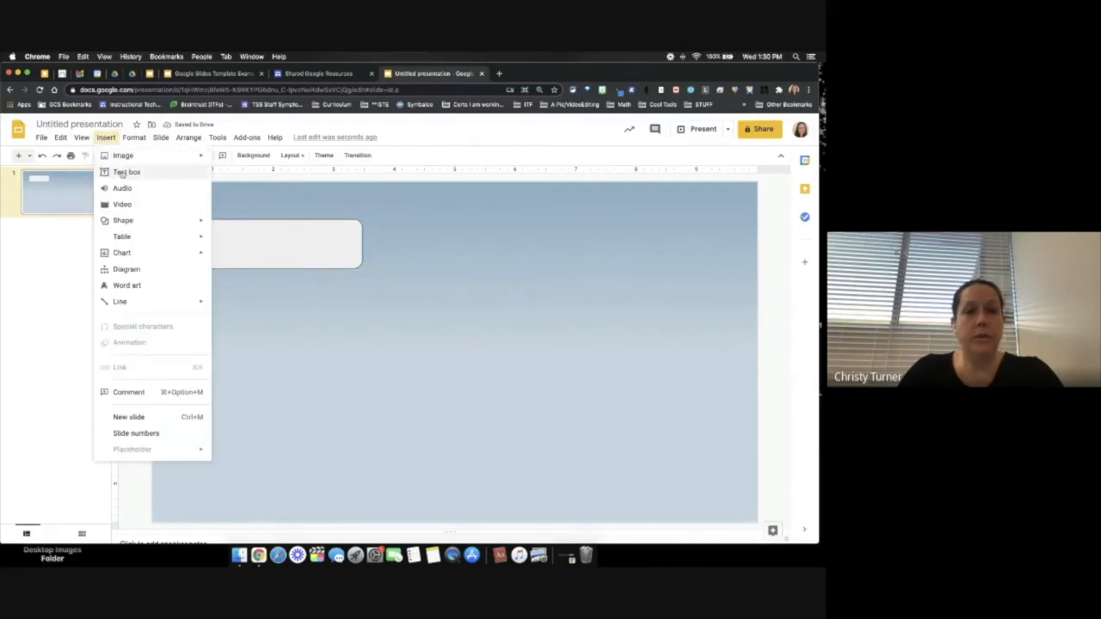
pyautogui.click(123, 172)
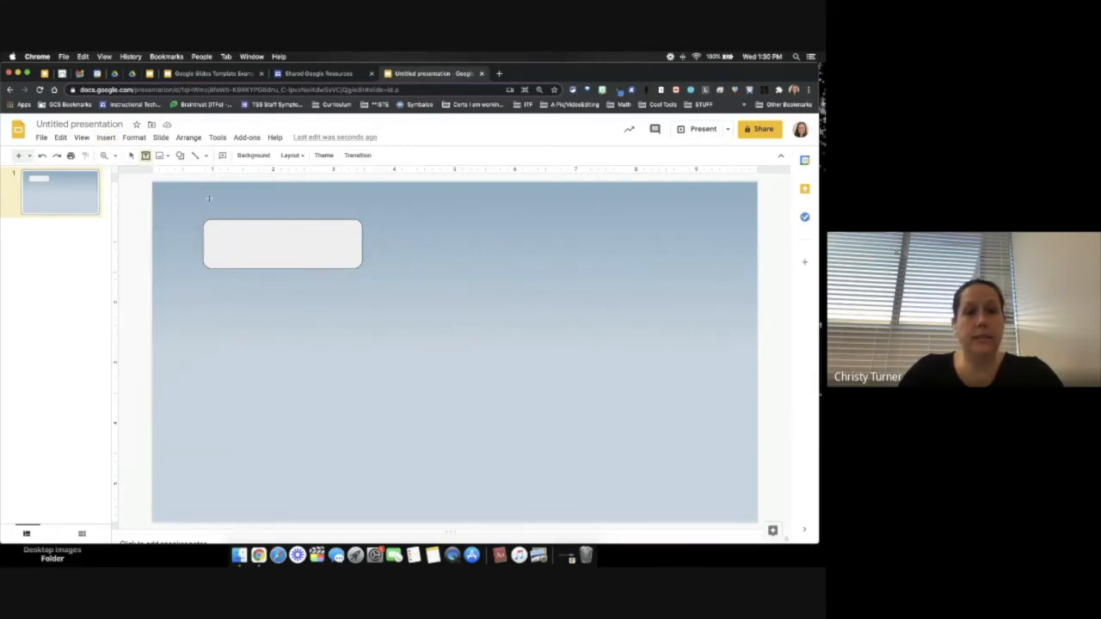
pyautogui.moveTo(209, 200); pyautogui.dragTo(331, 215)
pyautogui.write('Tally')
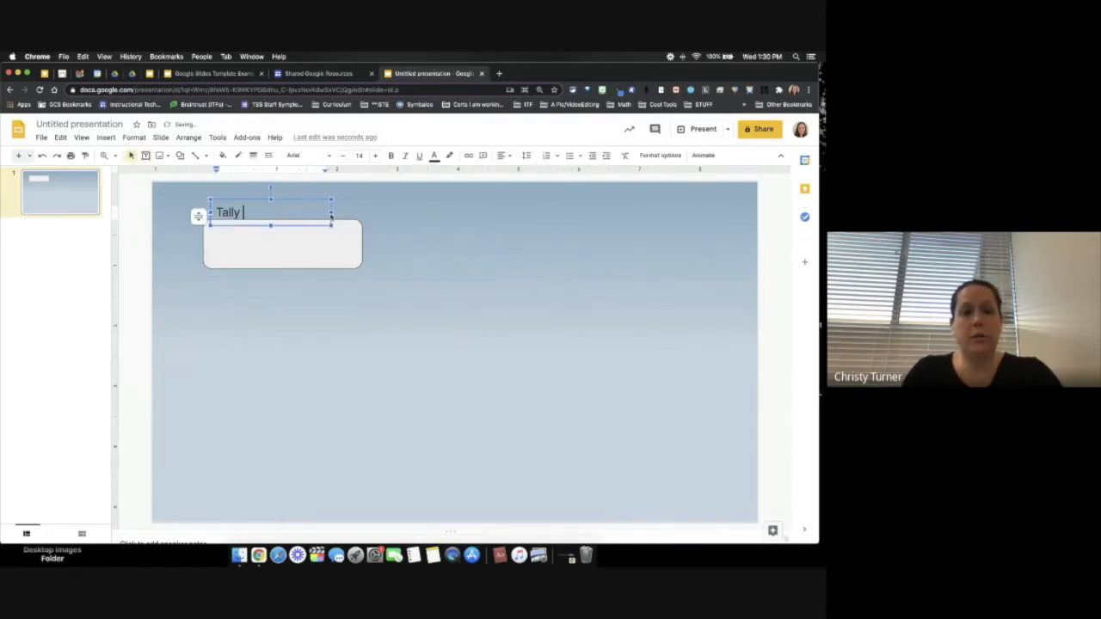